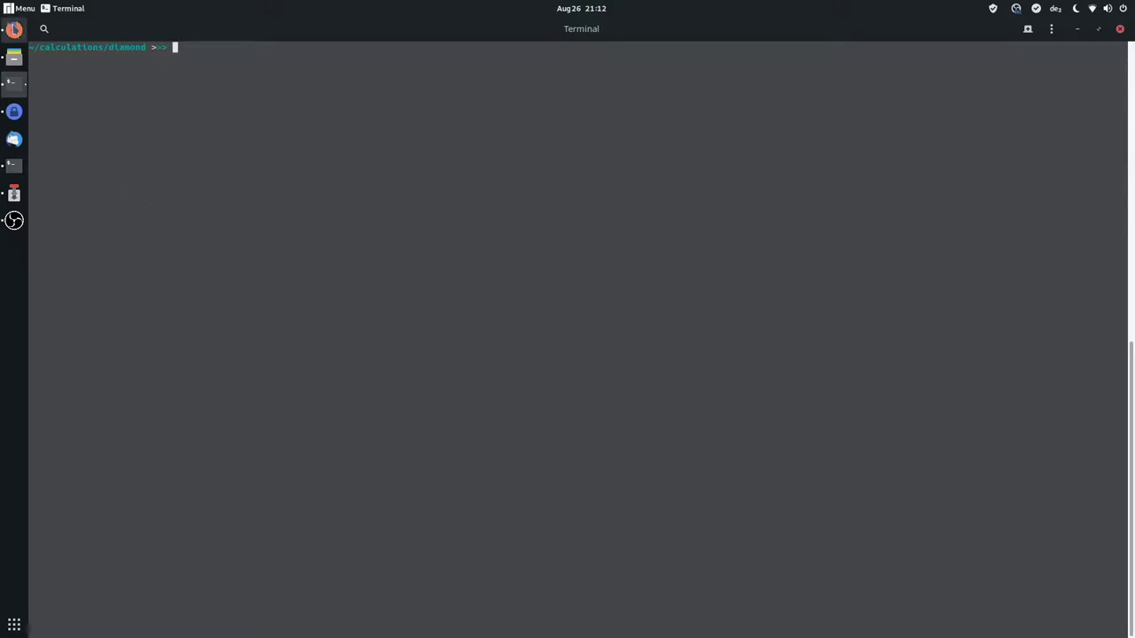
- Review the diamond structure, its lattice parameter and the WolframAlpha conversion to Bohr radii in Firefox
click(13, 30)
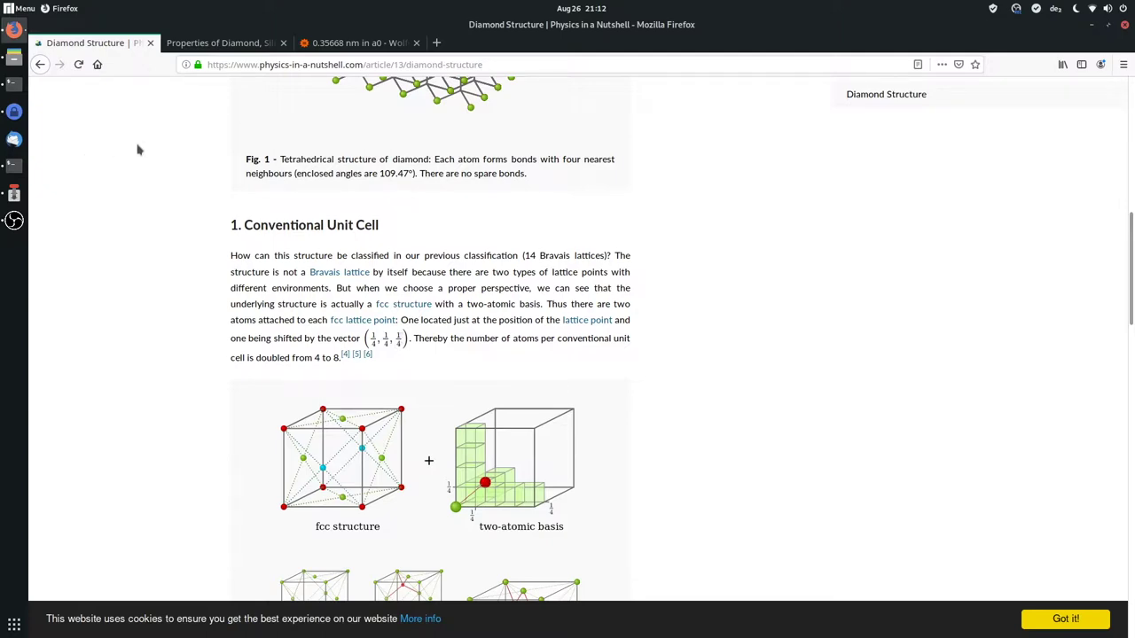
click(221, 43)
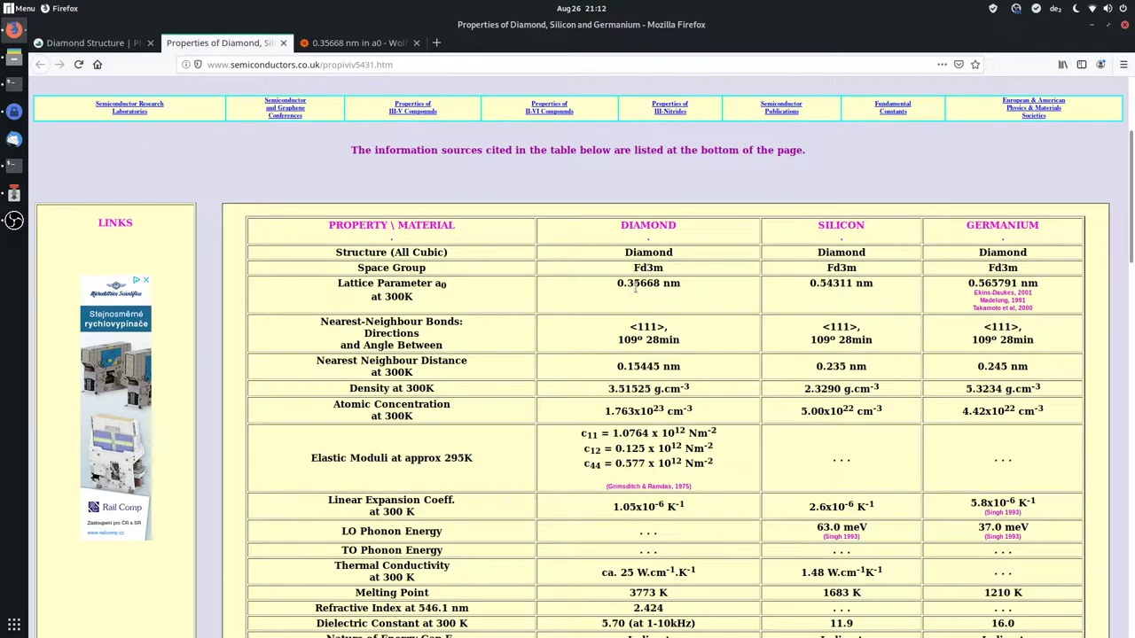
click(315, 46)
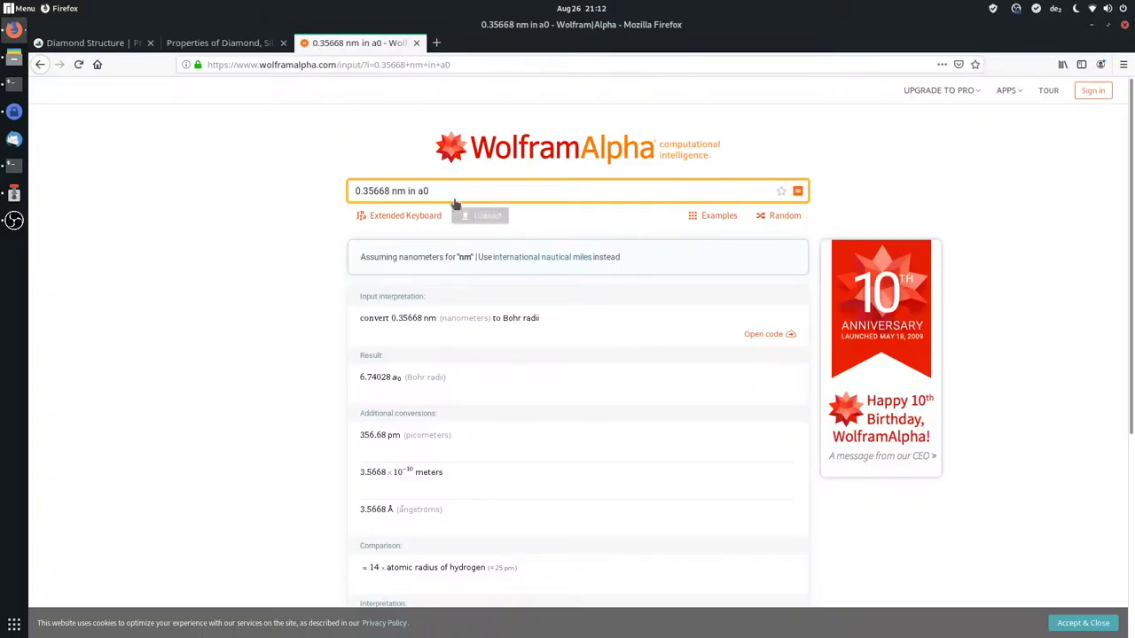
mouse_move(393, 379)
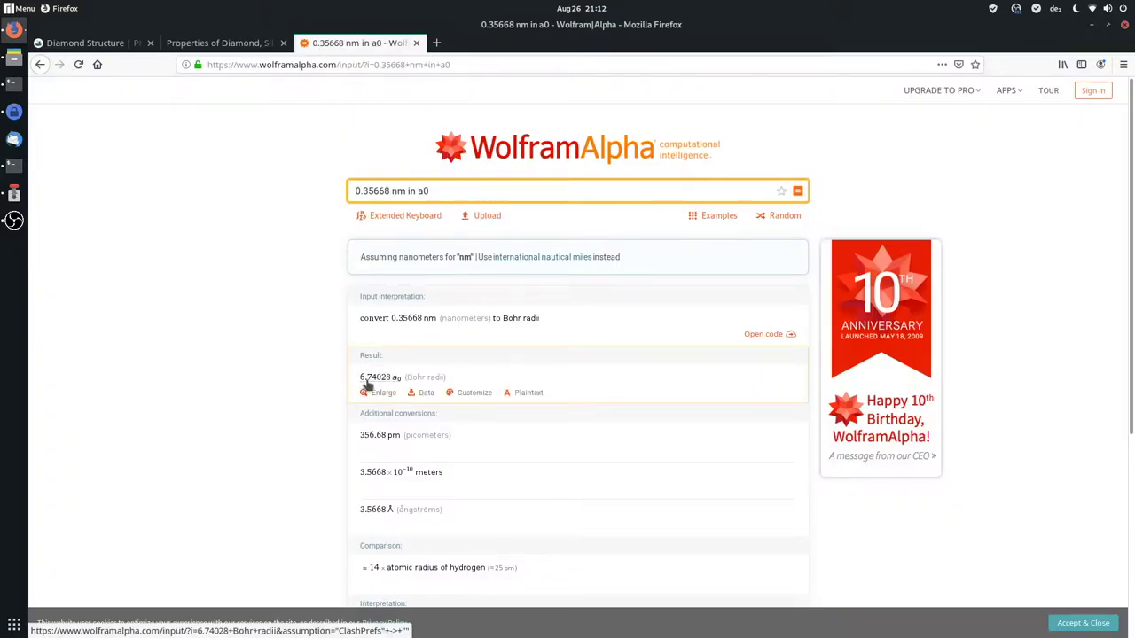
- Switch to the terminal and start a new file named diamond_inp in the text editor, ready for inserting text
click(10, 87)
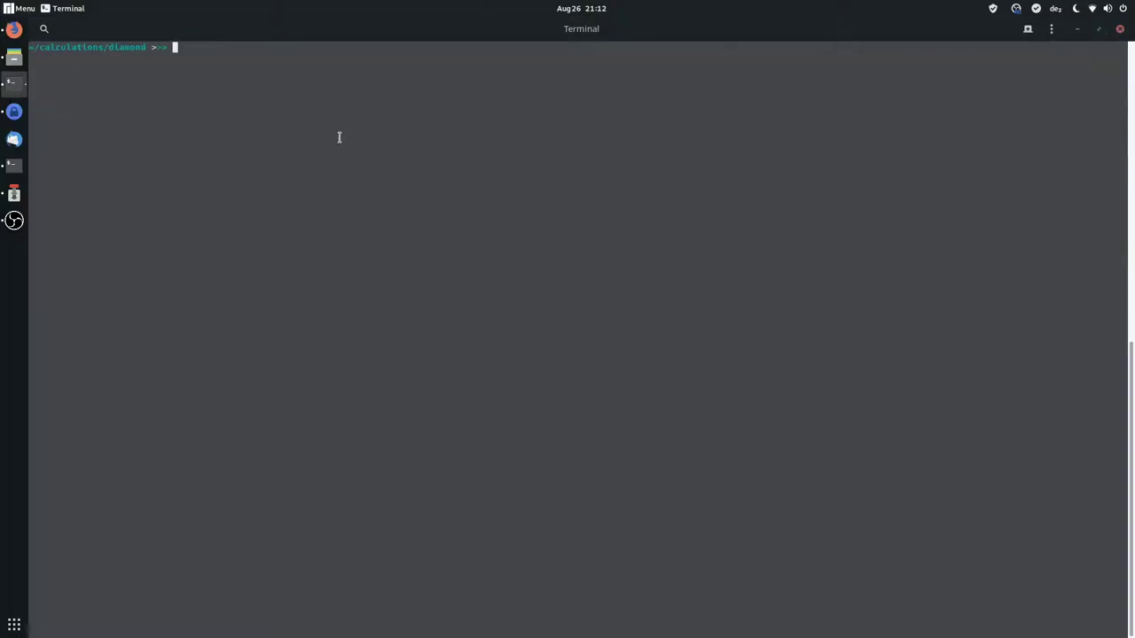
text(cp2k)
text( diamond)
text(_ip)
text(p)
key(Return)
text(i)
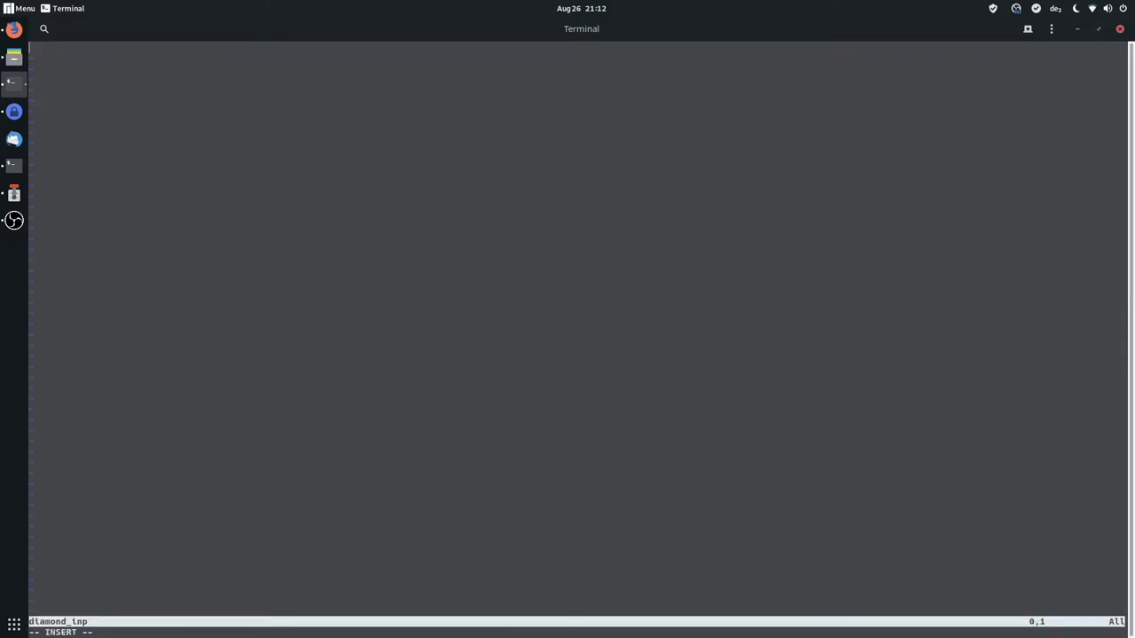
- Title the input file Diamond and define the lattice as &lattice latsys="cF" a=6.74 /, checking the constant against the converted value
text(Diamond)
key(Return)
key(Return)
text(&lattice latsys)
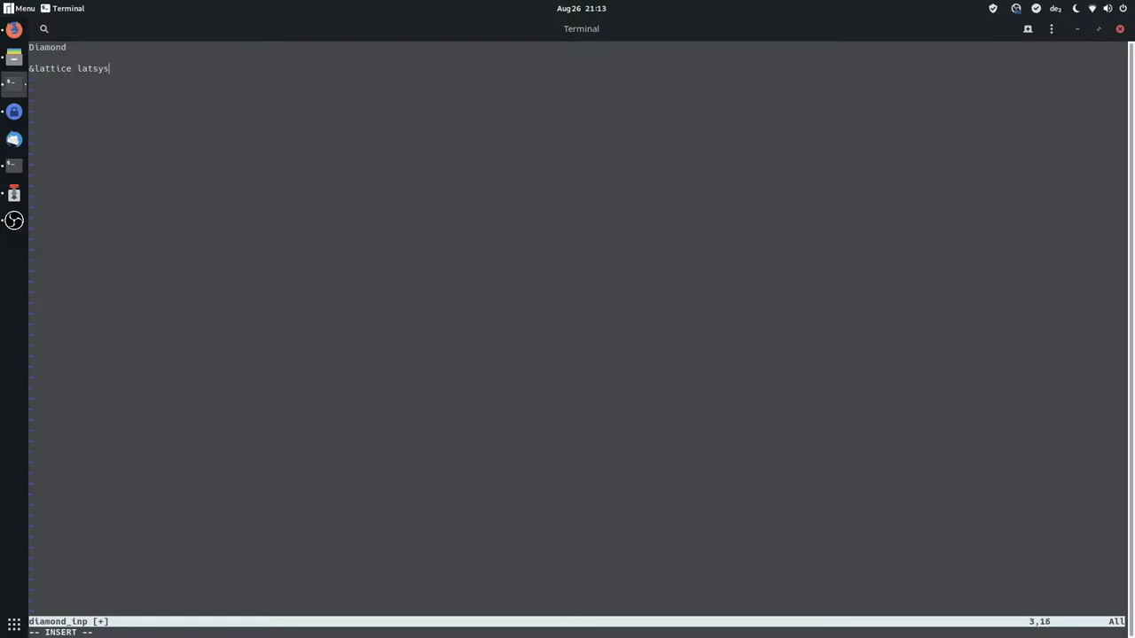
text(="cF" a=6.74)
click(13, 29)
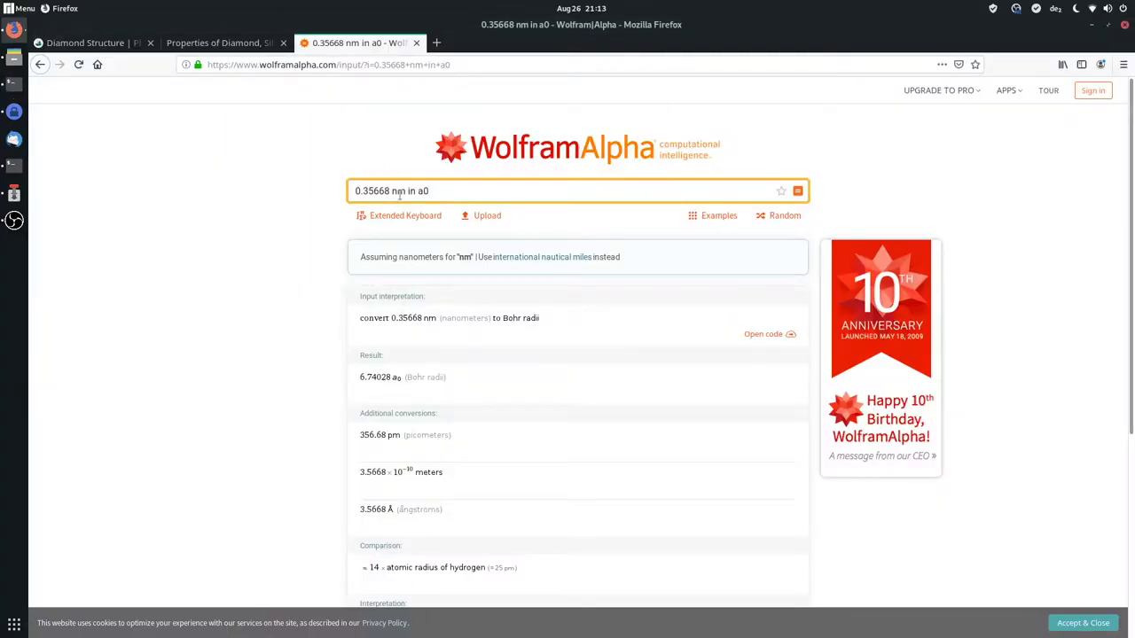
click(14, 84)
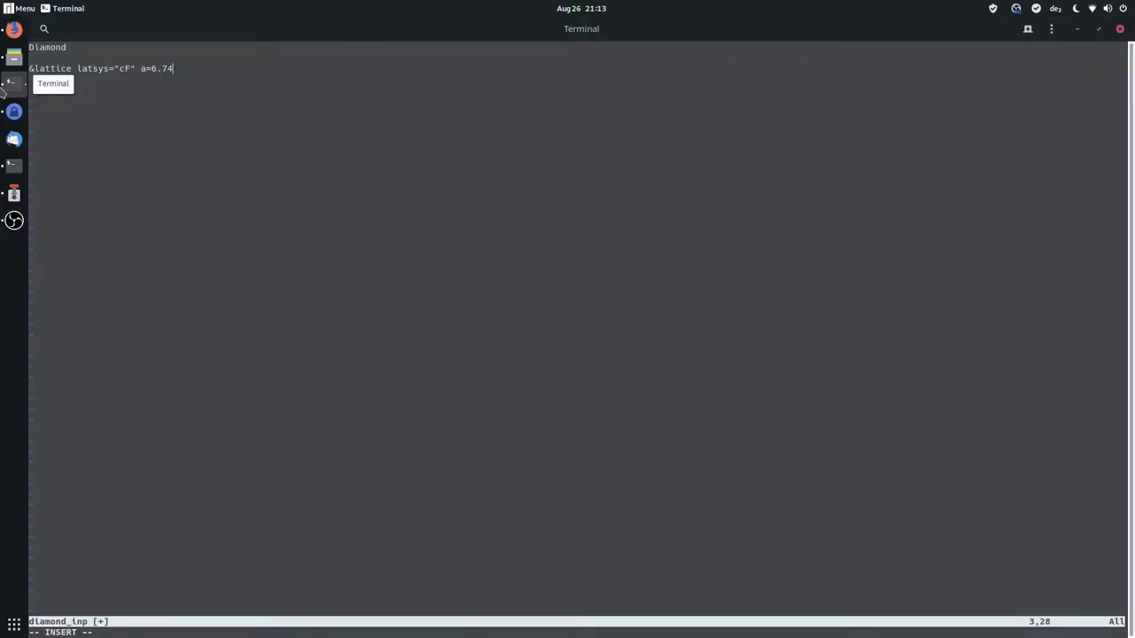
text(/)
- Add a list of 2 atoms of element 6, located at 0.0 0.0 0.0 and 0.25 0.25 0.25
key(Return)
text(&)
key(Return)
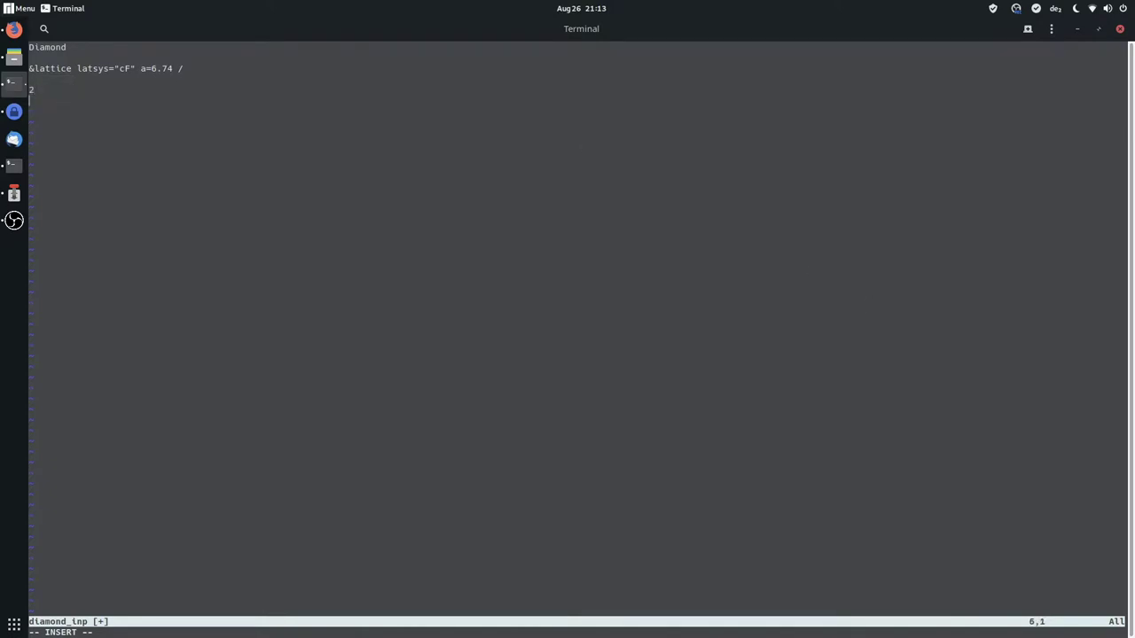
text(6)
text(0.0 0.0 0.0)
key(Return)
text(6 0.25 0.25 0.24)
key(BackSpace)
text(5)
key(Return)
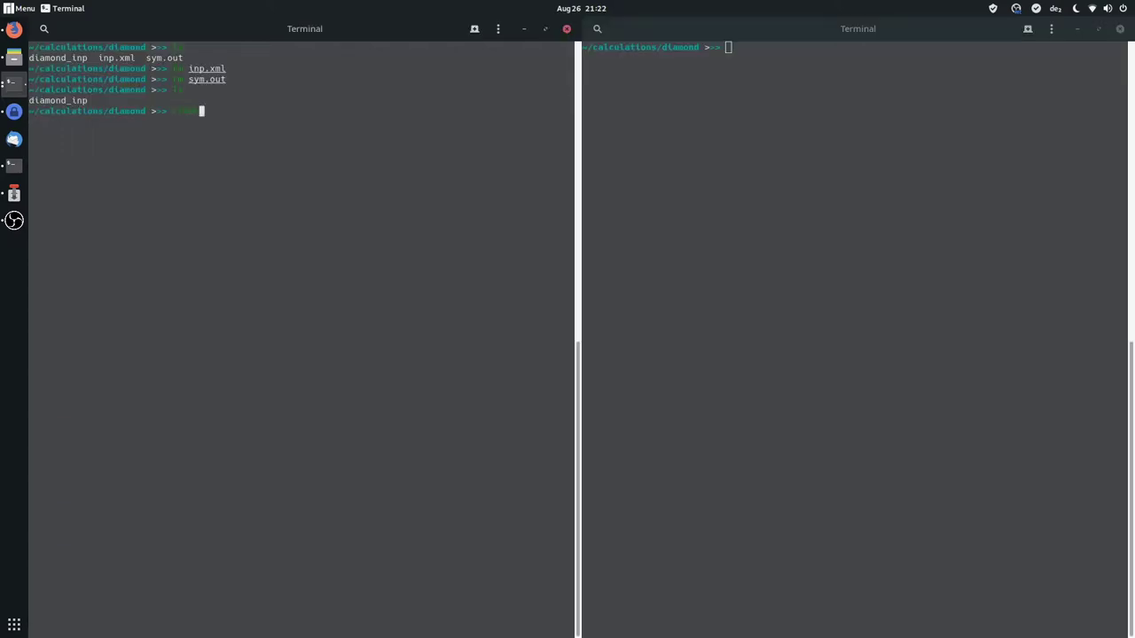
- Run ~/fleur/build/inpgen with diamond_inp as its input in a cleared terminal, and list the generated files
key(ctrl+l)
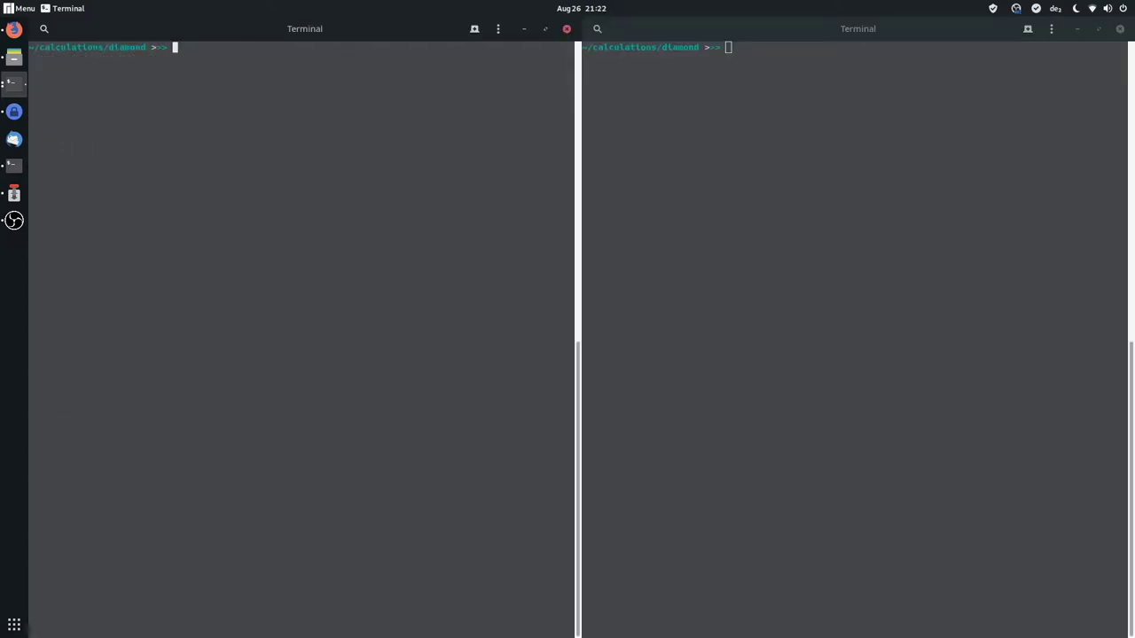
text(~/fleur/build/inpgen < dia)
key(BackSpace)
key(BackSpace)
text(ia)
key(Tab)
key(Return)
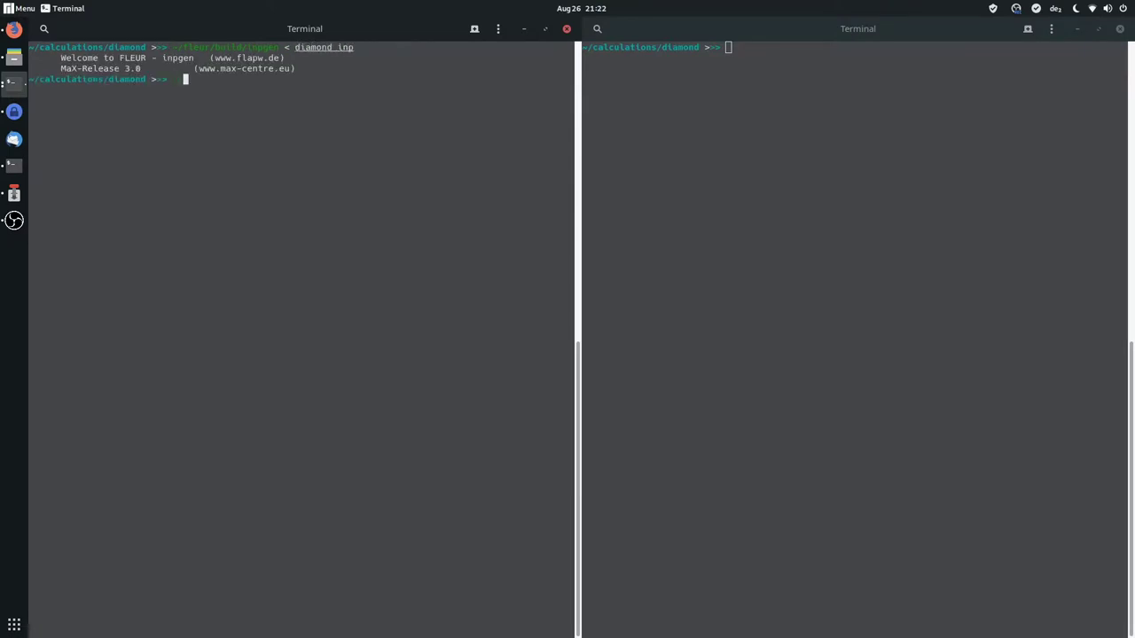
key(Return)
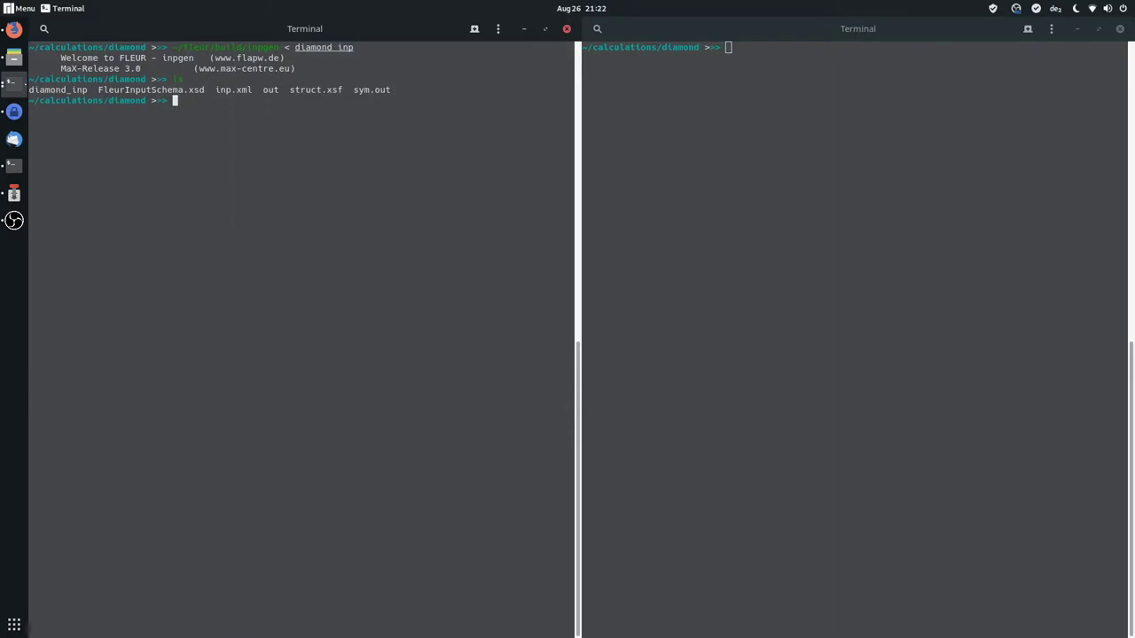
- Open inp.xml in the text editor and examine its atom group positions and exchange-correlation functional
text(vim i)
key(Right)
key(Return)
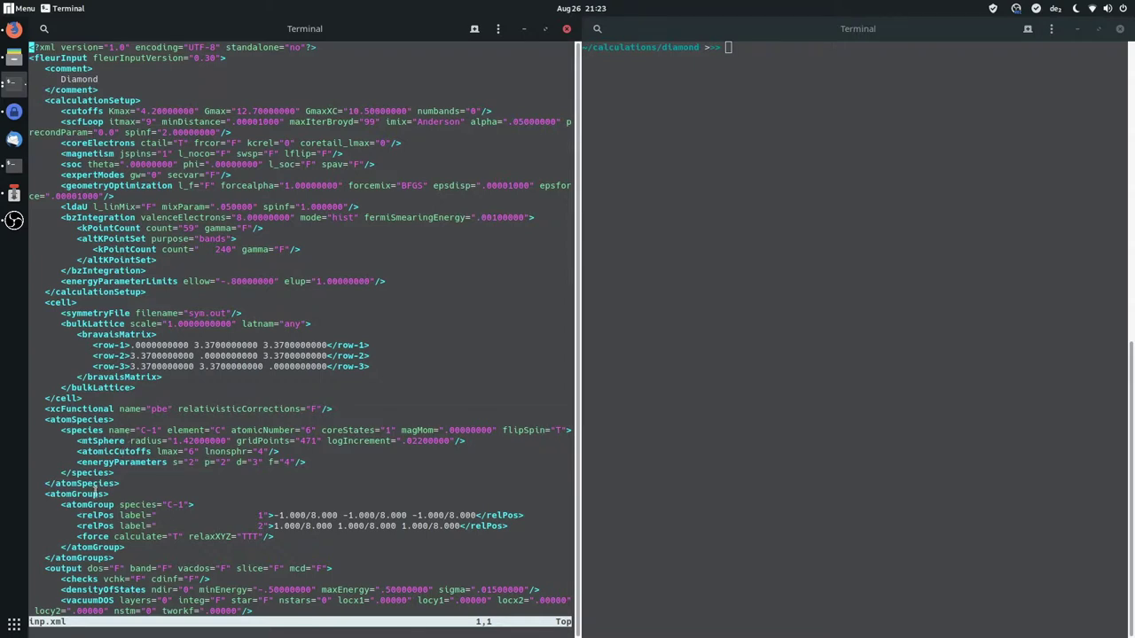
drag(91, 504, 368, 534)
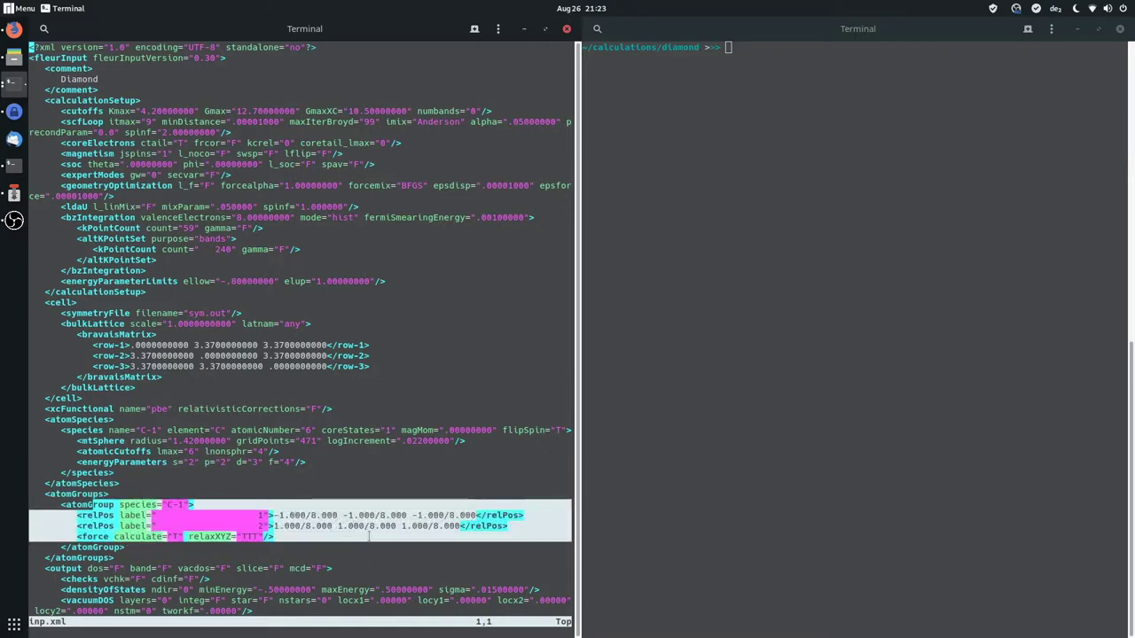
click(367, 534)
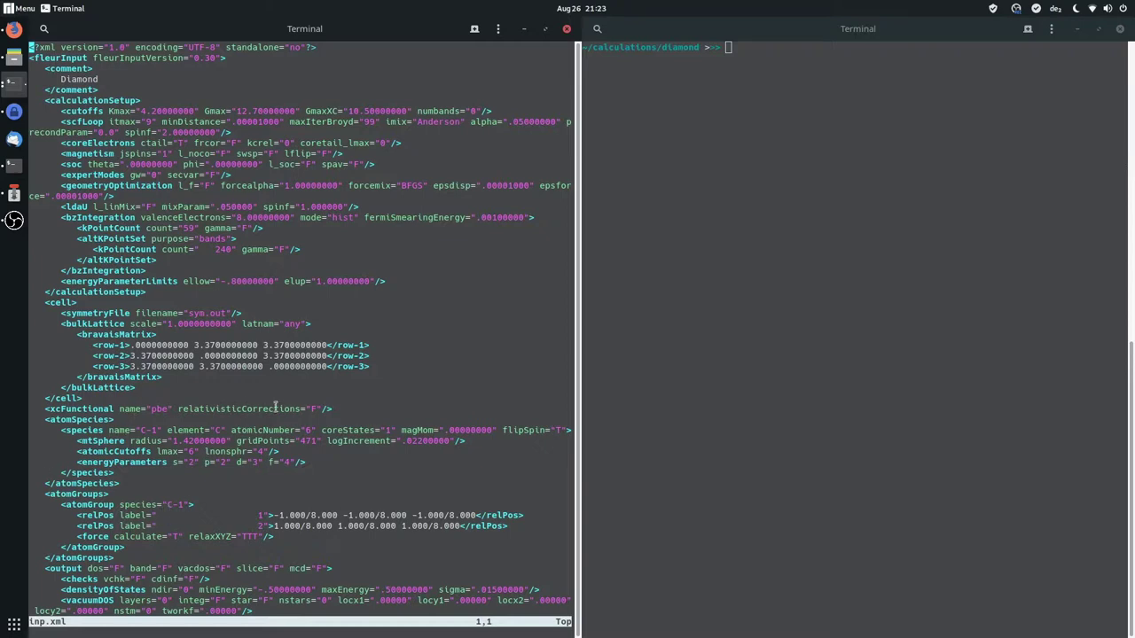
drag(340, 409, 9, 413)
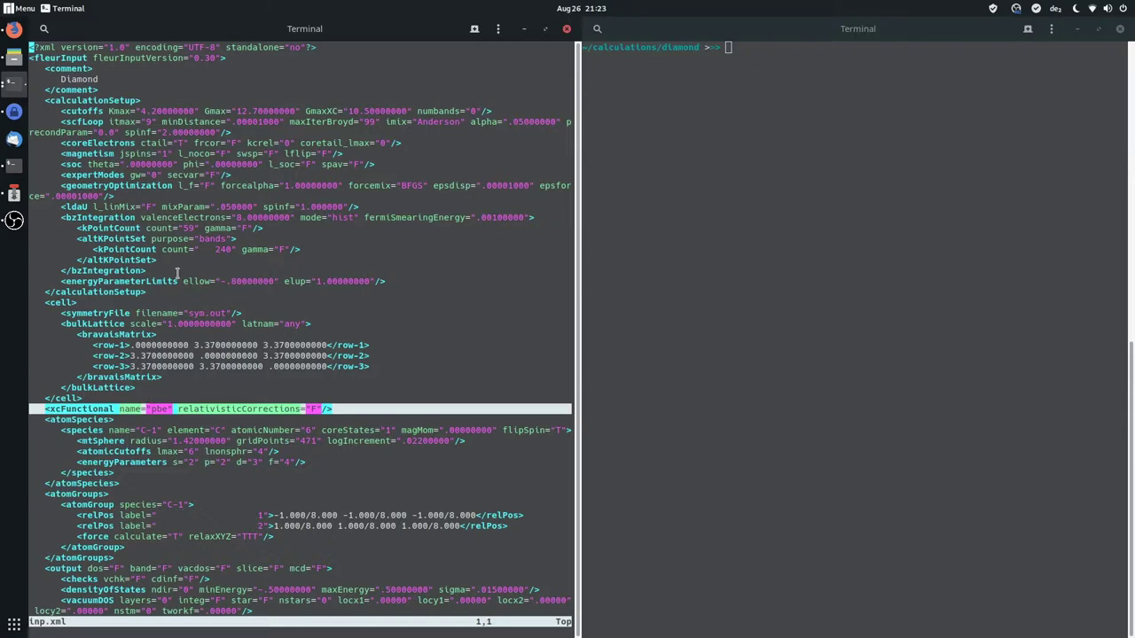
click(212, 269)
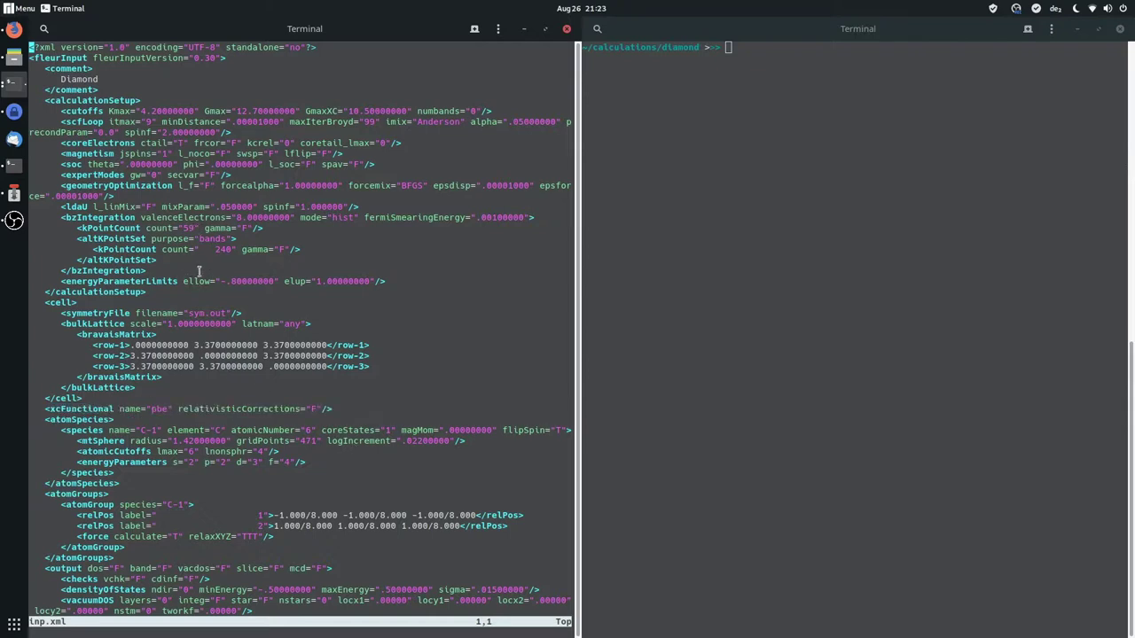
- Set the main kPointCount count to 100 in the bzIntegration section of inp.xml
key(j)
key(j)
key(j)
key(j)
key(j)
key(j)
key(j)
key(j)
key(j)
key(j)
key(j)
key(j)
key(j)
key(j)
key(j)
key(l)
key(l)
key(l)
key(l)
key(l)
key(l)
key(l)
key(l)
key(l)
key(l)
key(l)
key(l)
key(l)
key(l)
key(l)
key(l)
key(l)
key(l)
key(l)
key(l)
key(l)
key(a)
key(Delete)
key(Delete)
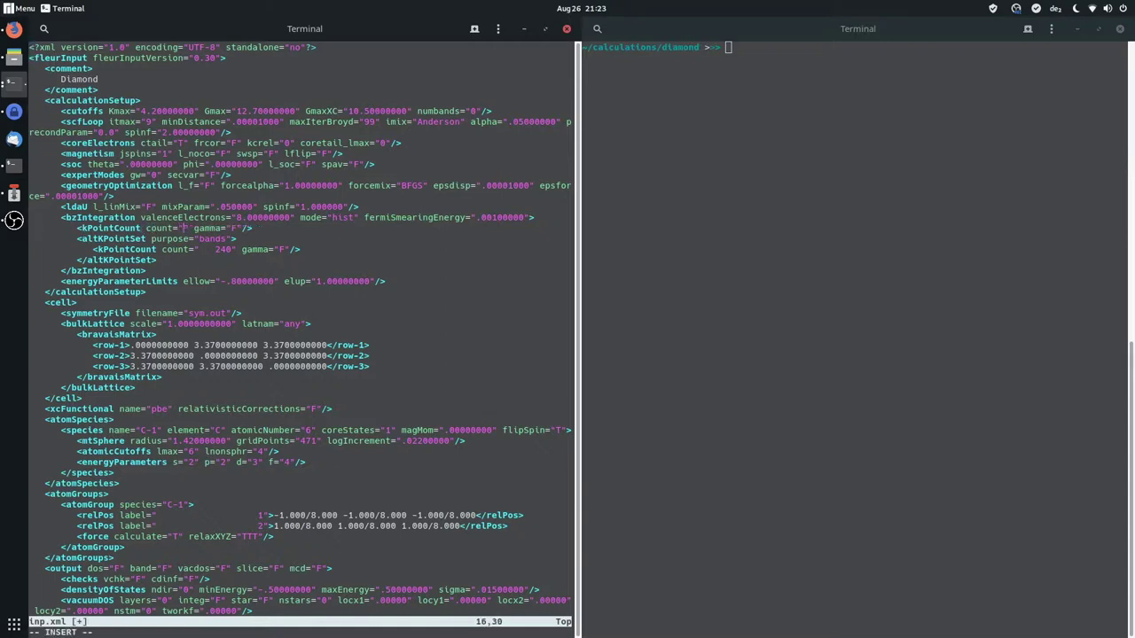
text(100)
- Set the scfLoop itmax to 50, then save inp.xml and quit the editor
key(Up)
key(Up)
key(Up)
key(Up)
key(Up)
key(Up)
key(Up)
key(Up)
key(BackSpace)
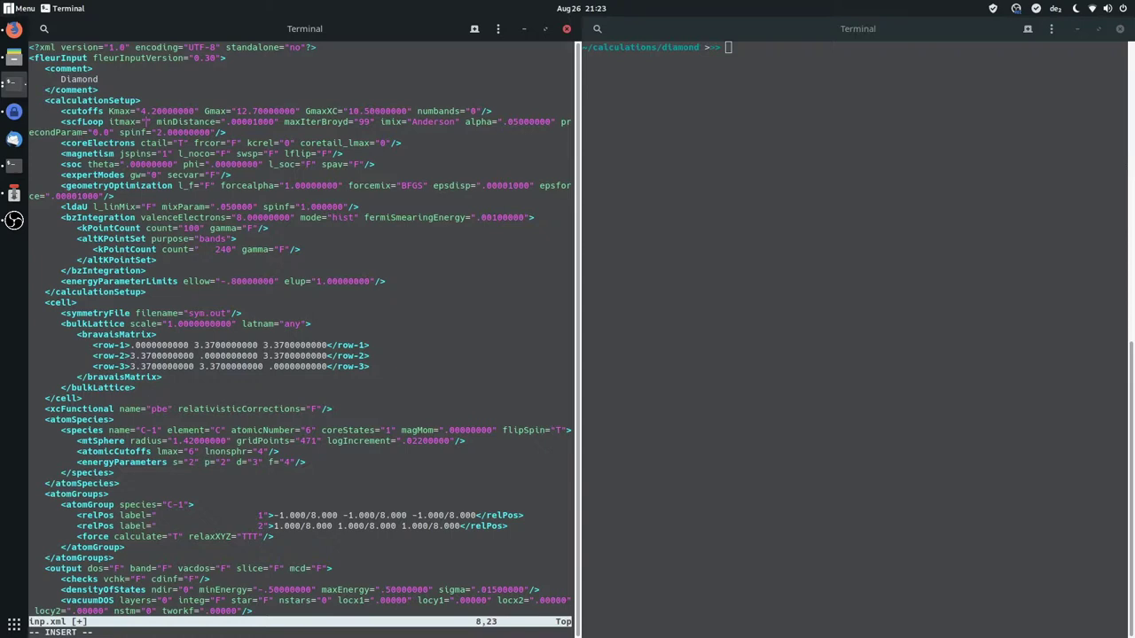
text(50)
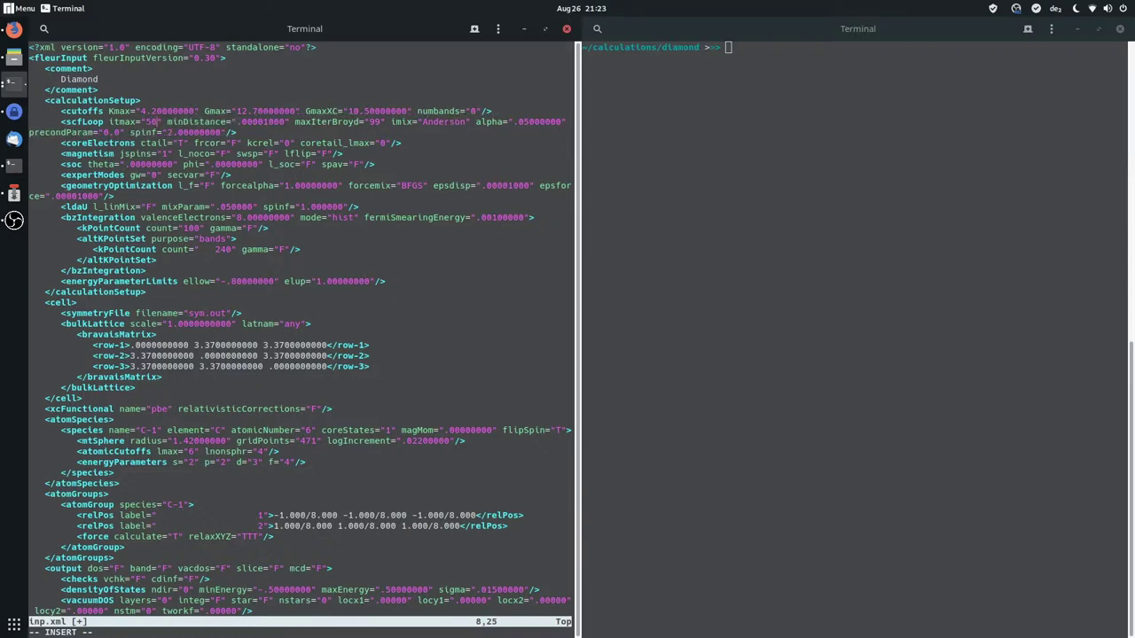
click(244, 122)
key(Escape)
text(:wq)
key(Return)
- Start the FLEUR calculation by running ~/fleur/build/fleur_MPI in the diamond folder
text(~/)
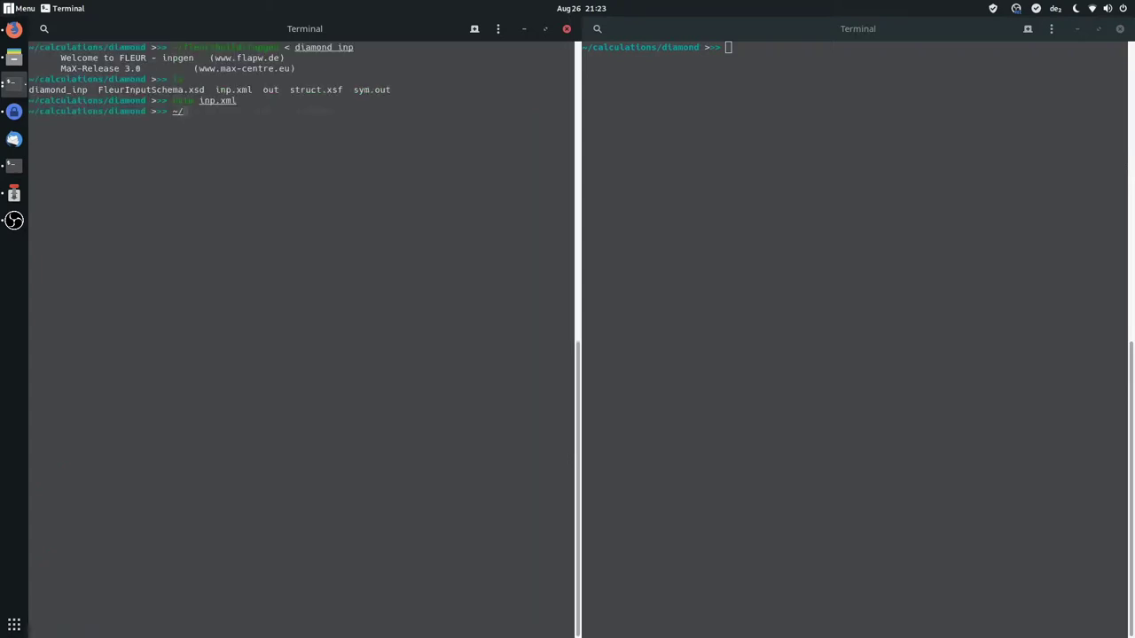
text(fleur/build/fleur)
key(Tab)
key(Return)
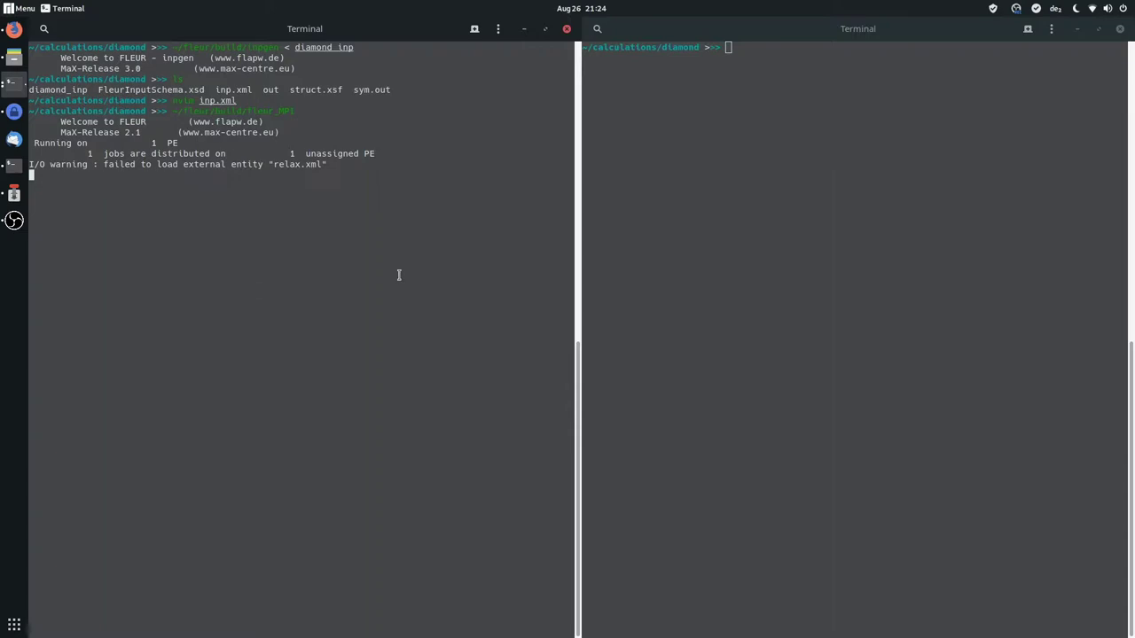
- Monitor convergence in the second terminal by following the out file with tail -f, filtered by grep for "Distance"
click(721, 234)
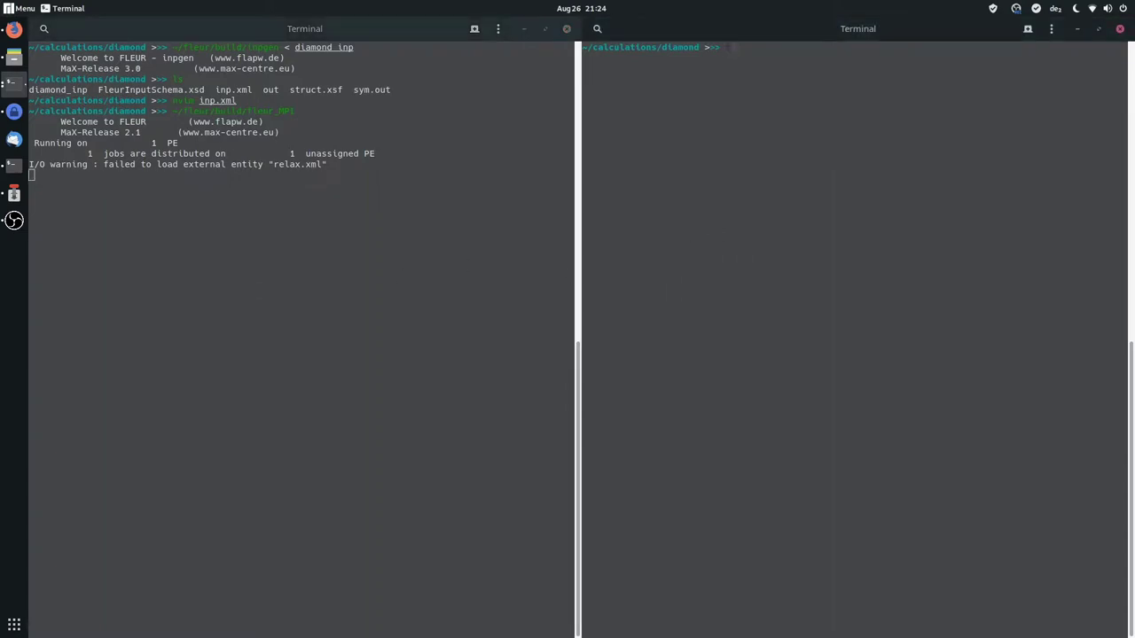
text(tail -f out $)
key(BackSpace)
text(| grep "distance)
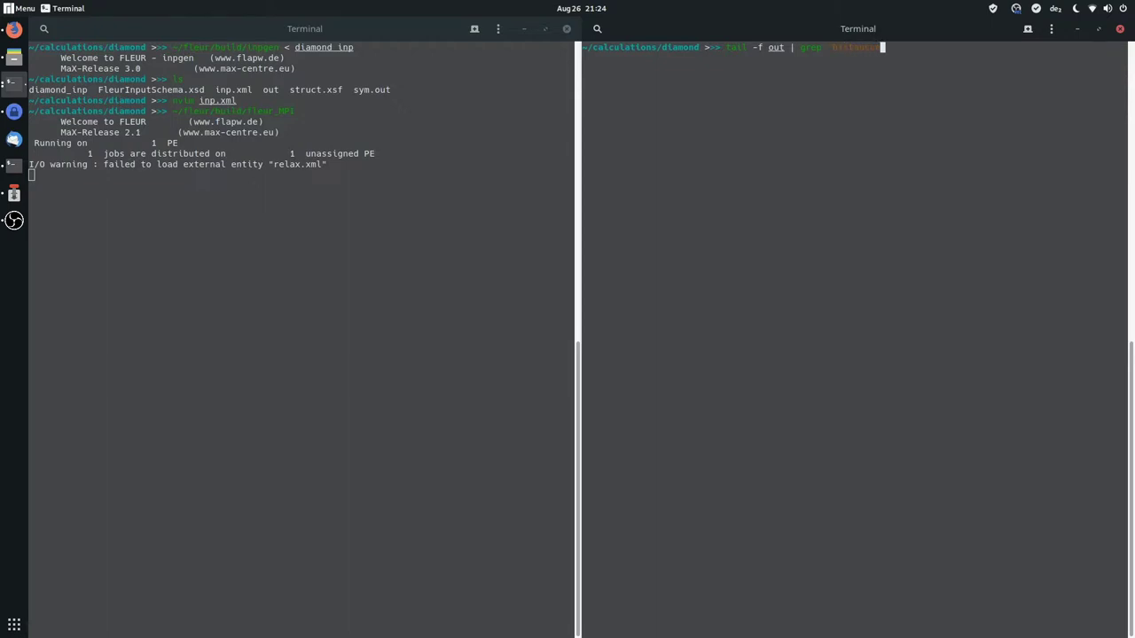
key(Return)
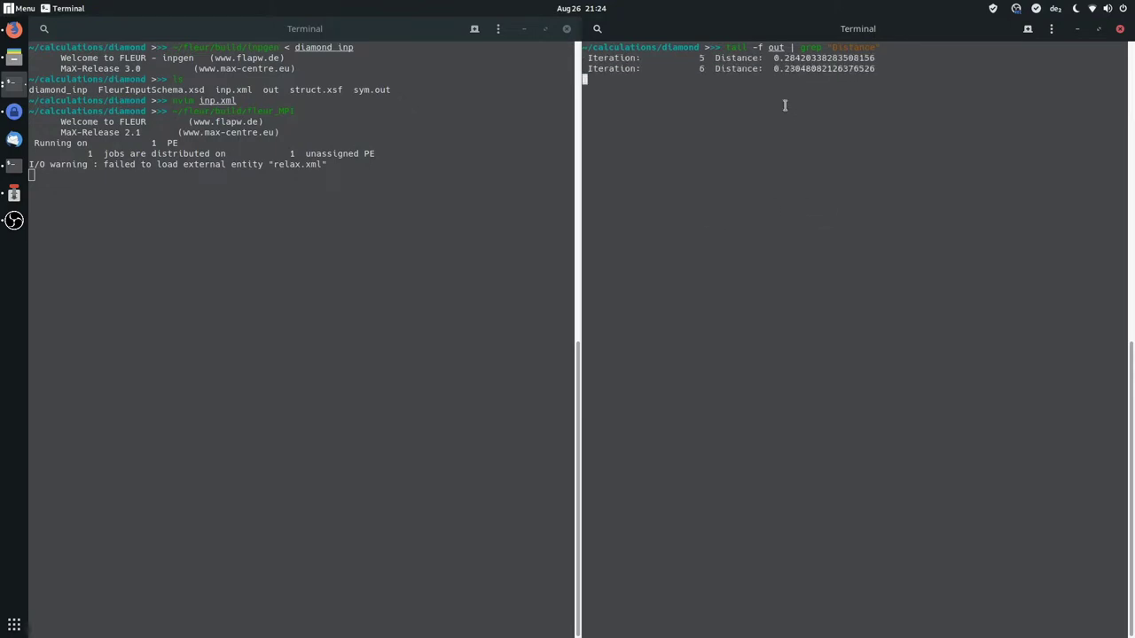
drag(726, 47, 787, 45)
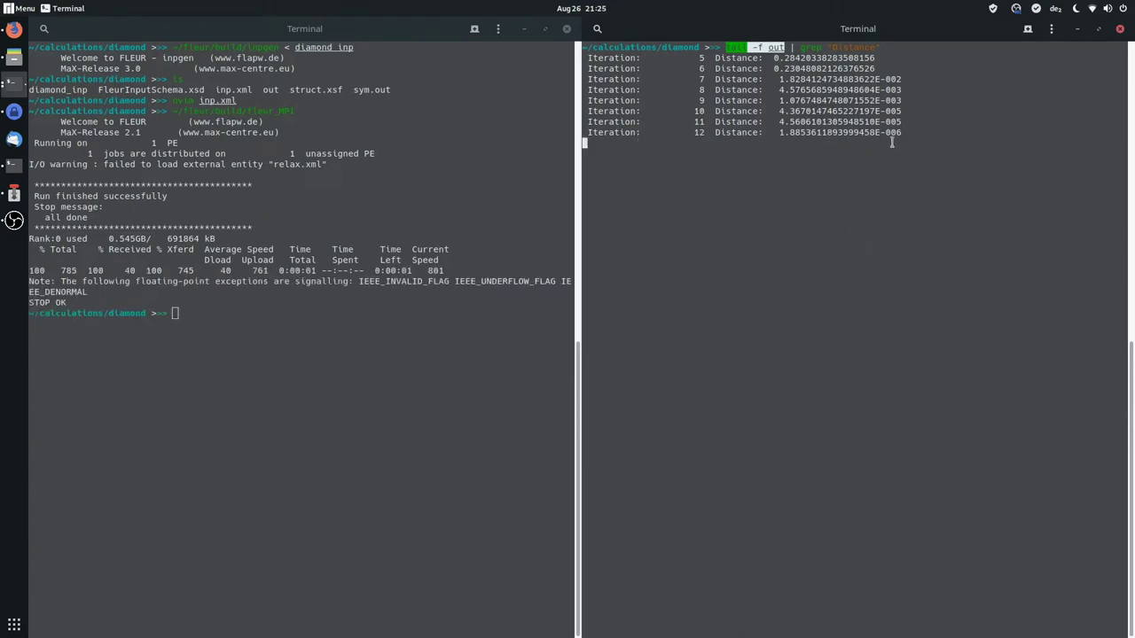
- Open out.xml with nvim in the first terminal and look through its calculation setup, cell and atom sections
click(393, 400)
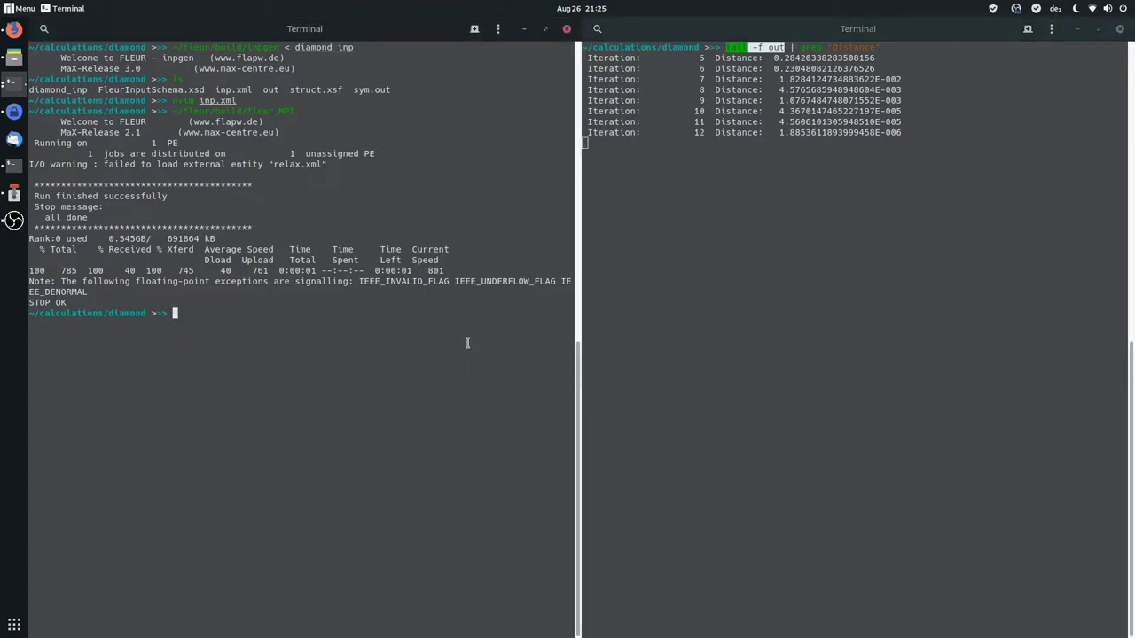
text(nvim out.xml)
key(Return)
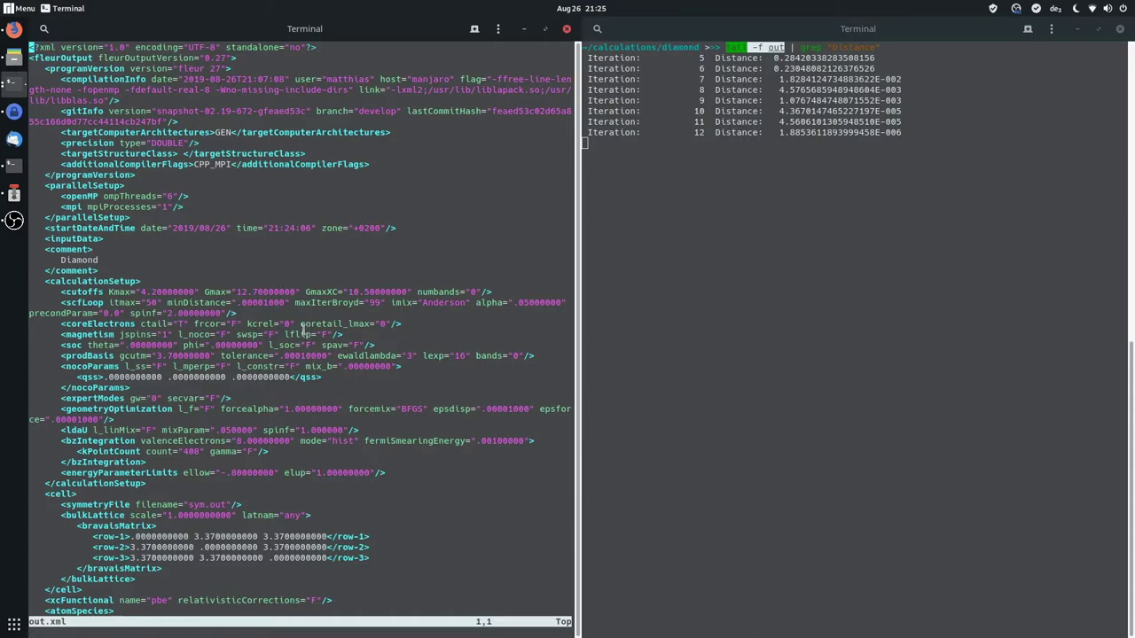
key(j)
key(j)
key(j)
key(j)
key(j)
key(j)
key(j)
key(j)
key(j)
key(j)
key(j)
key(j)
key(j)
key(j)
key(j)
key(j)
key(j)
key(j)
key(j)
key(j)
- Search out.xml for "bandgap" and go to the last occurrence, belonging to the final iteration
text(/band)
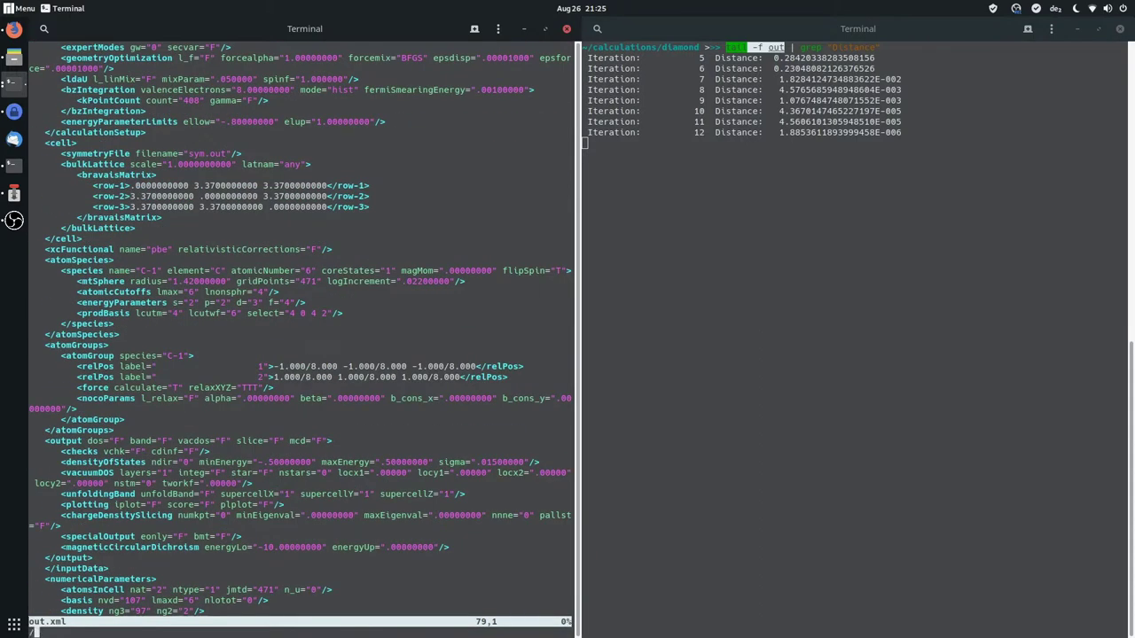
key(Return)
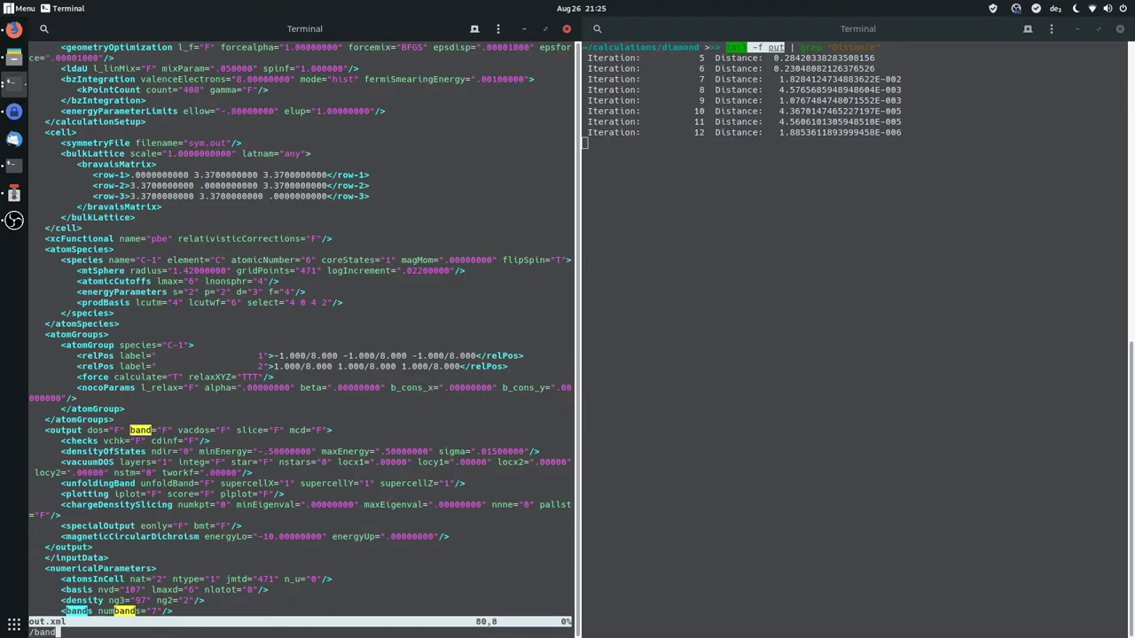
text(gap)
key(Return)
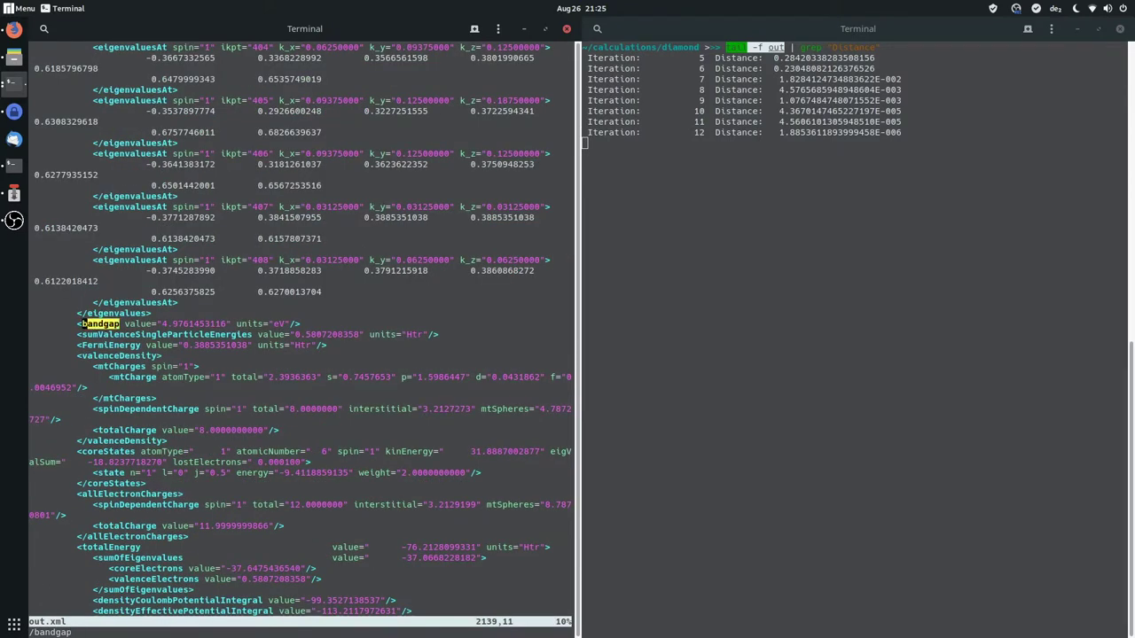
key(n)
key(n)
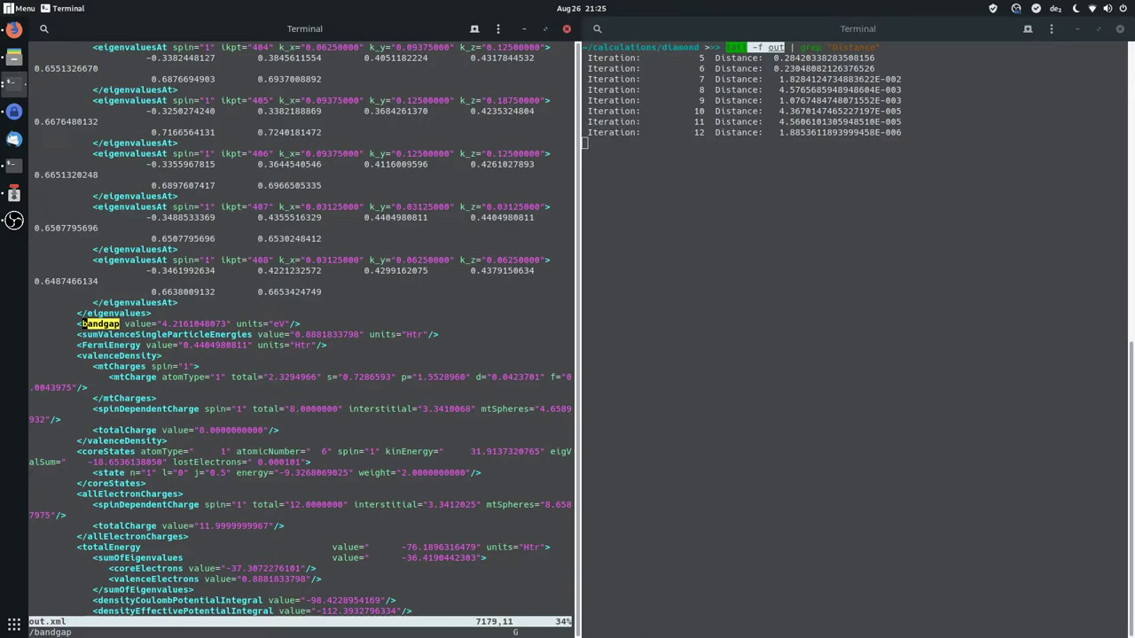
key(G)
key(N)
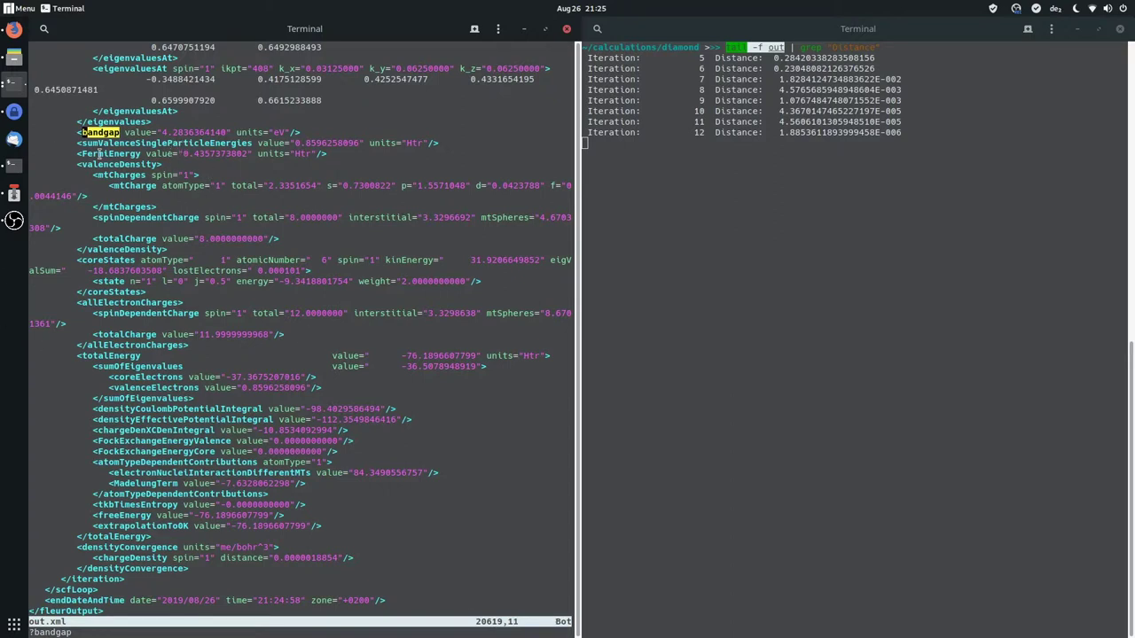
- Switch to Firefox and search the diamond, silicon and germanium properties page for "energy ga" to find diamond's energy gap at 300 K
click(11, 32)
click(187, 42)
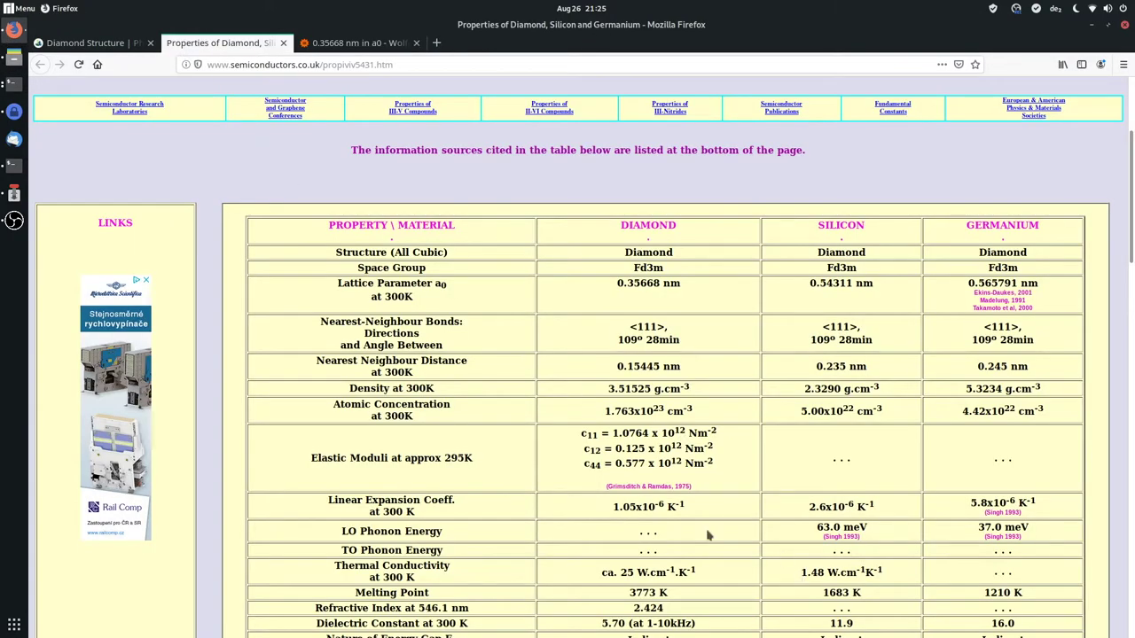
key(ctrl+f)
text(ener)
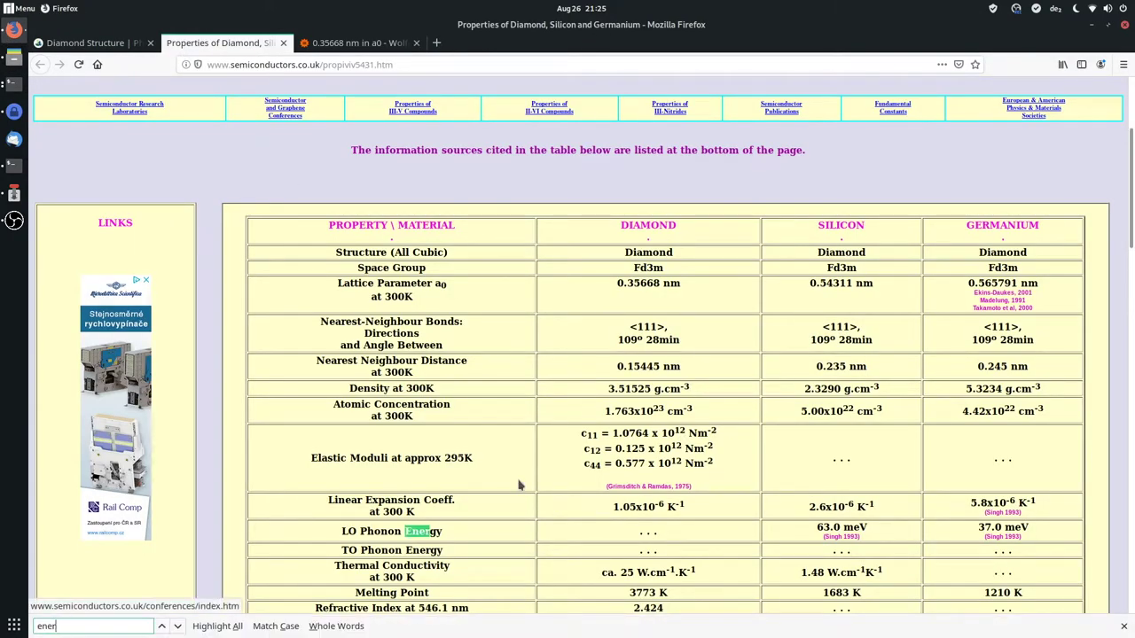
text(gy ga)
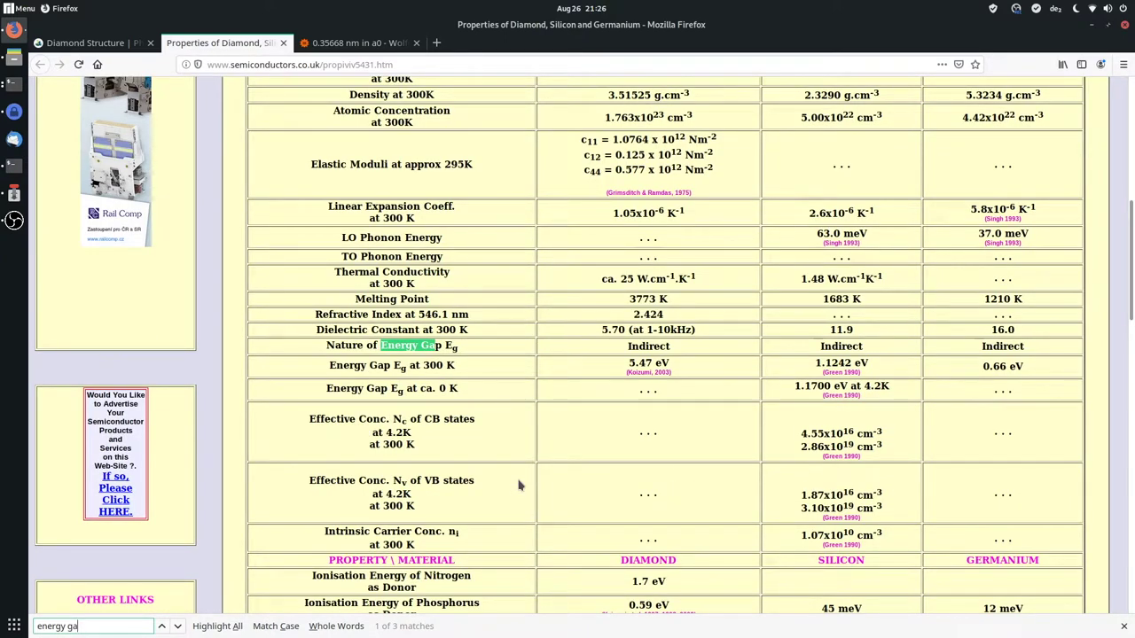
key(Return)
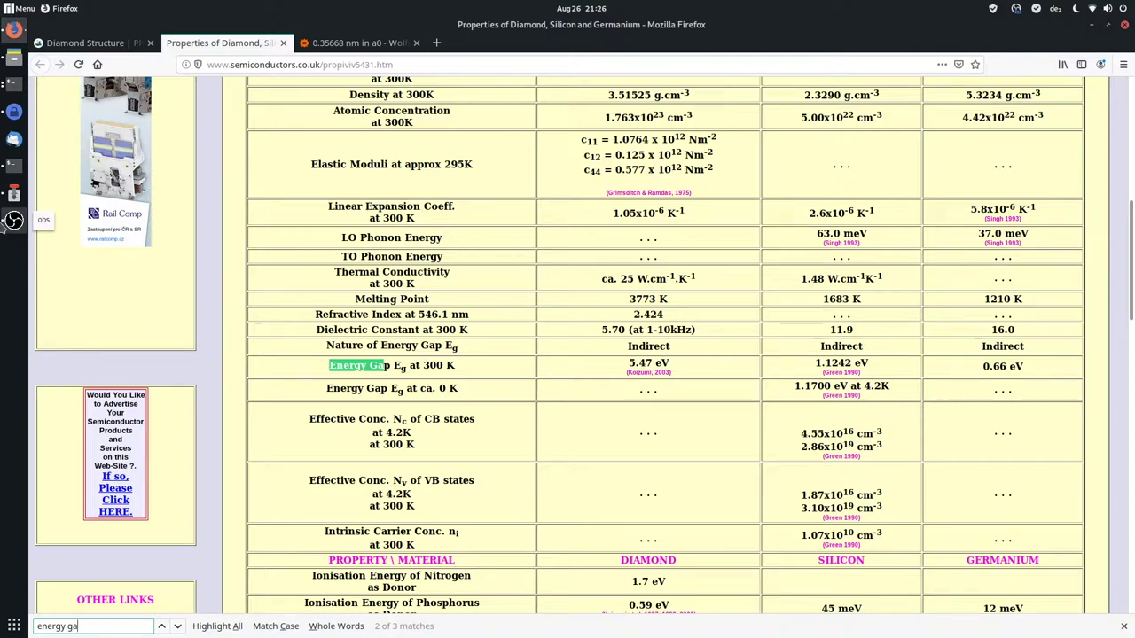
- Return to the terminal and quit nvim to close out.xml without saving
click(14, 86)
click(13, 86)
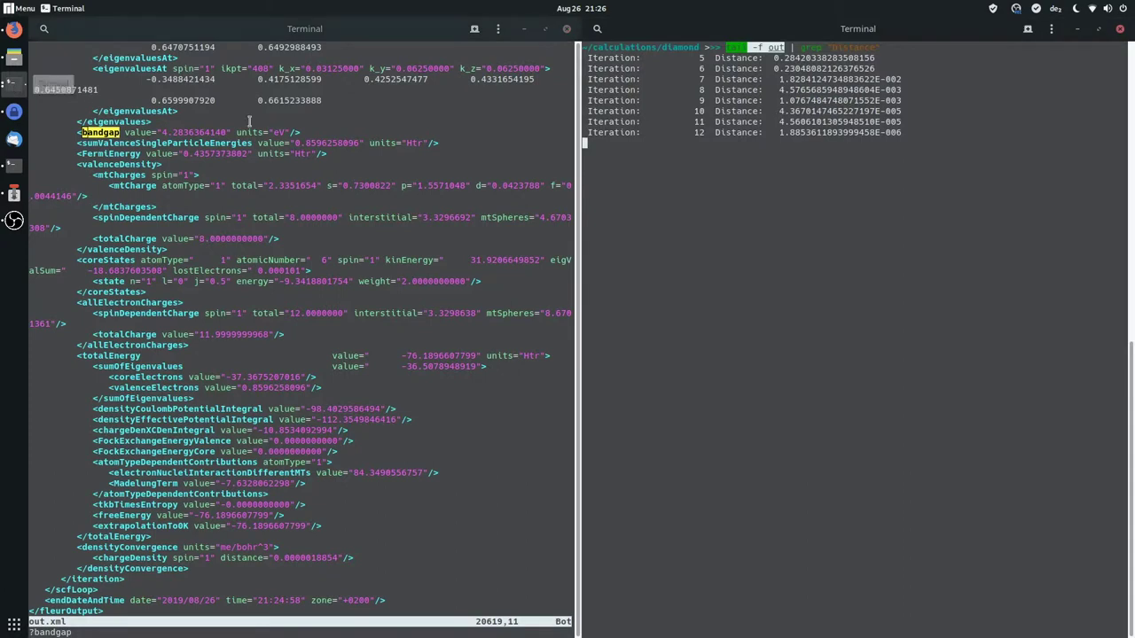
click(388, 251)
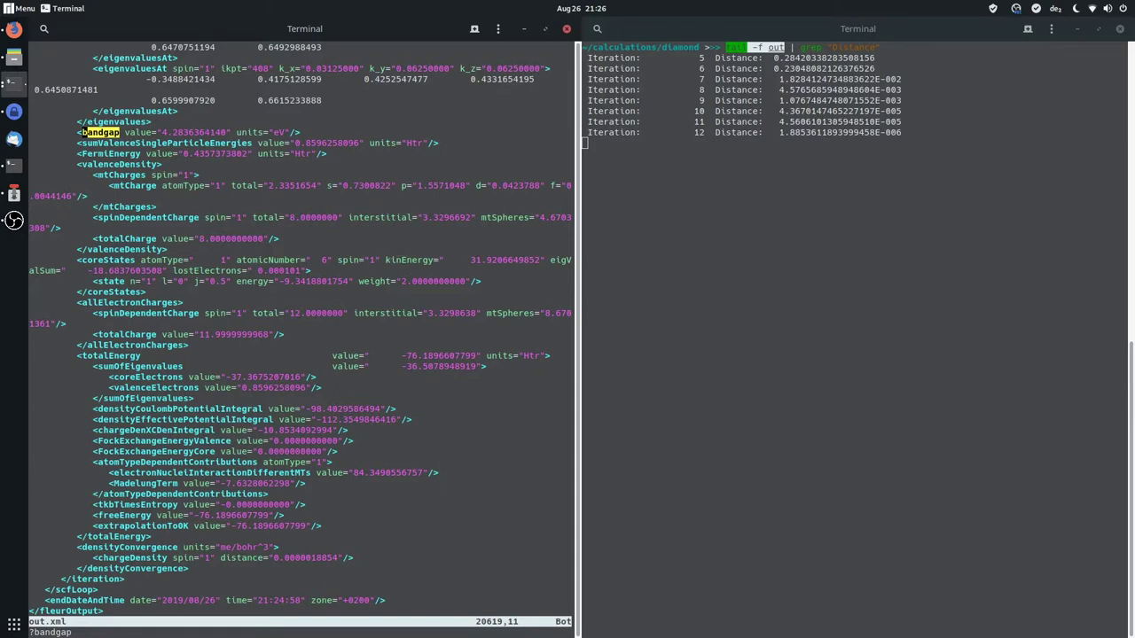
text(:q)
key(Return)
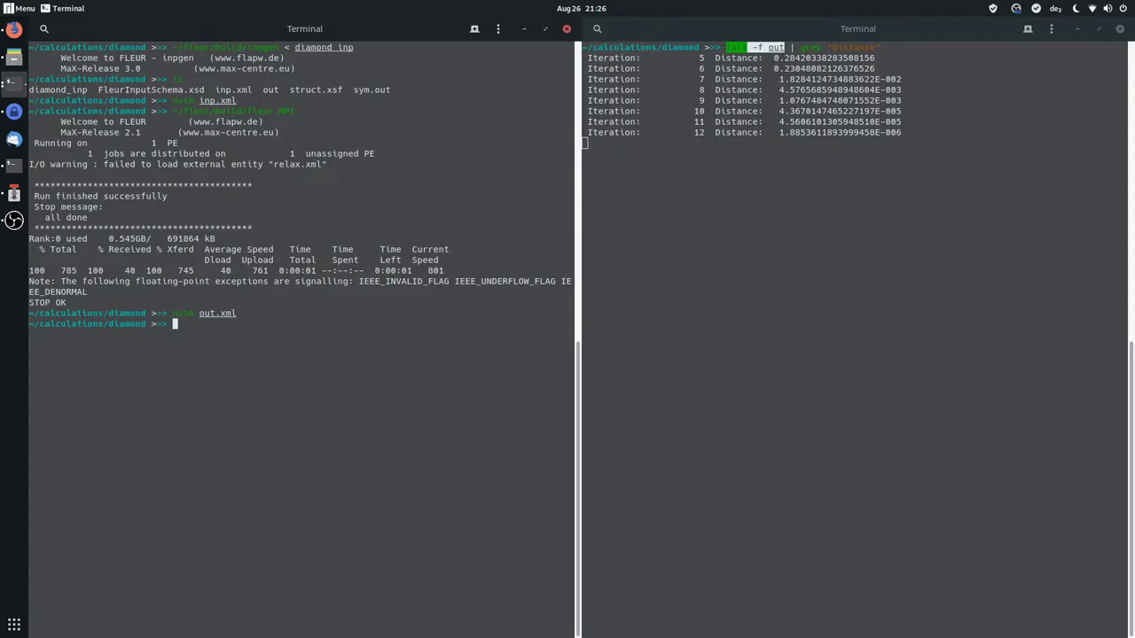
- Open inp.xml in nvim, set the output section's band attribute to "T", and save and close the file
text(nvim inp.xml)
key(Return)
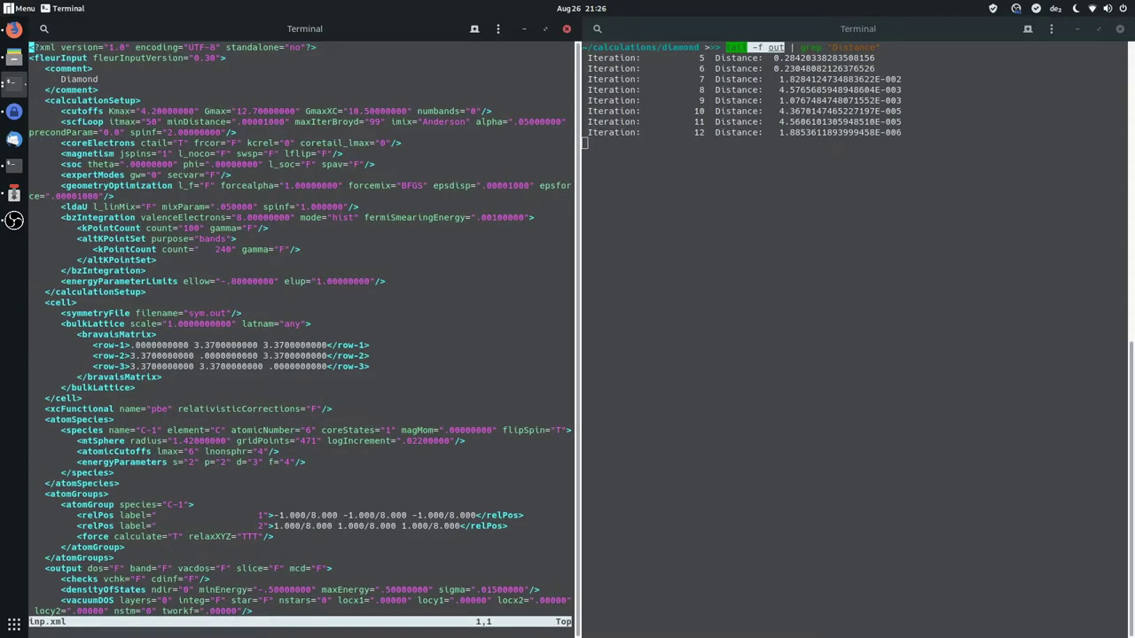
text(/band=)
key(Return)
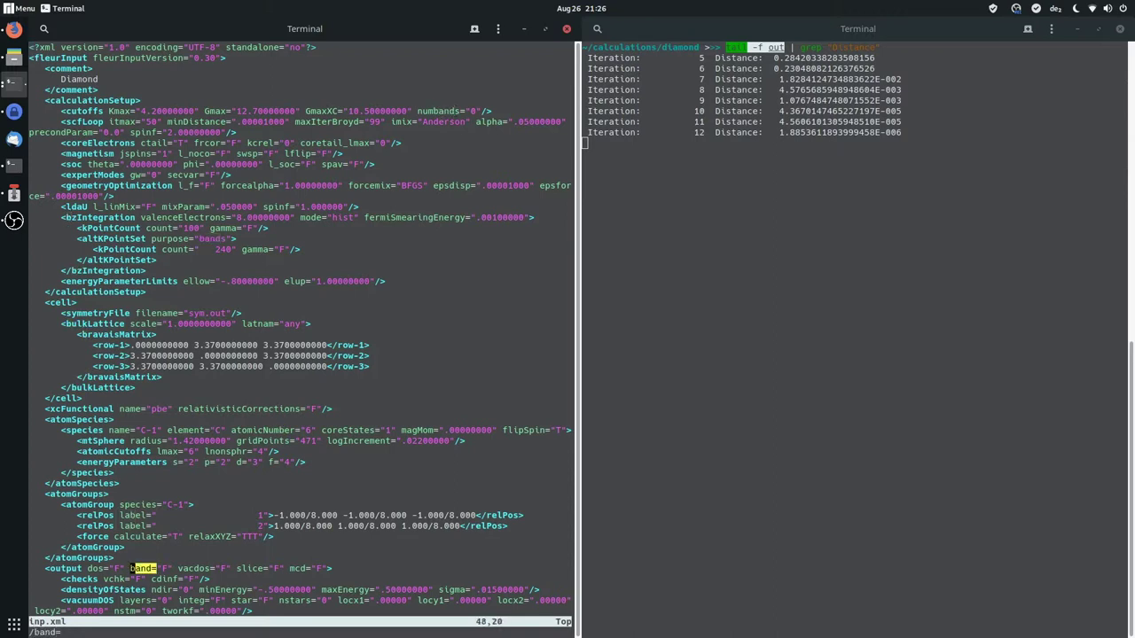
key(w)
key(w)
key(r)
text(T:wq)
key(Return)
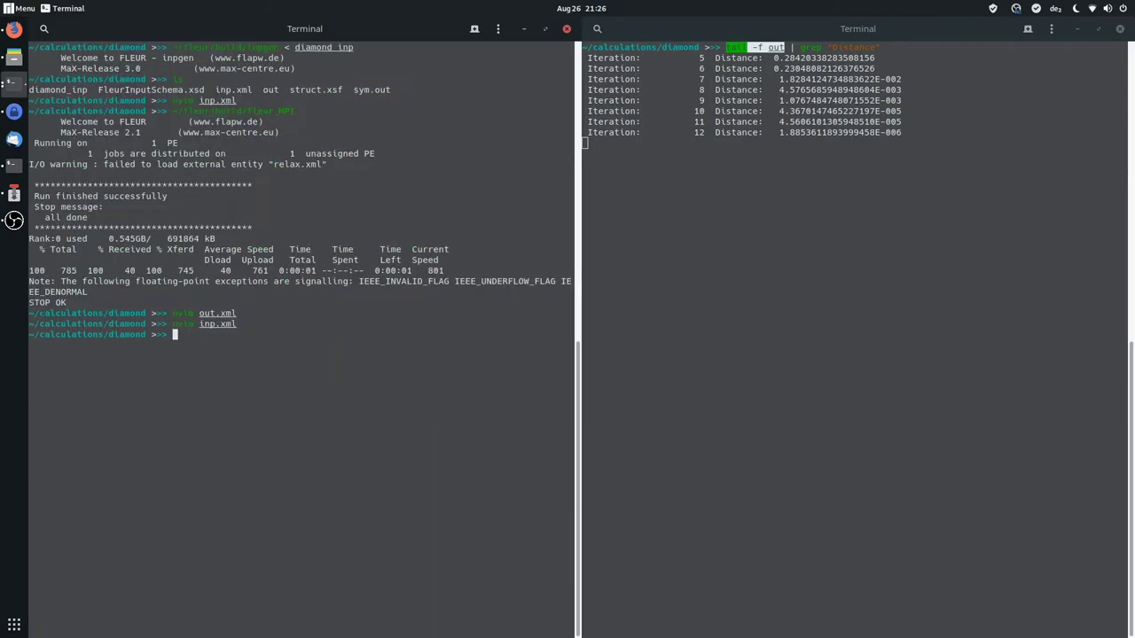
- Run ~/fleur/build/fleur_MPI again for the band structure and list the files in the diamond folder
text(~/)
key(Right)
key(Return)
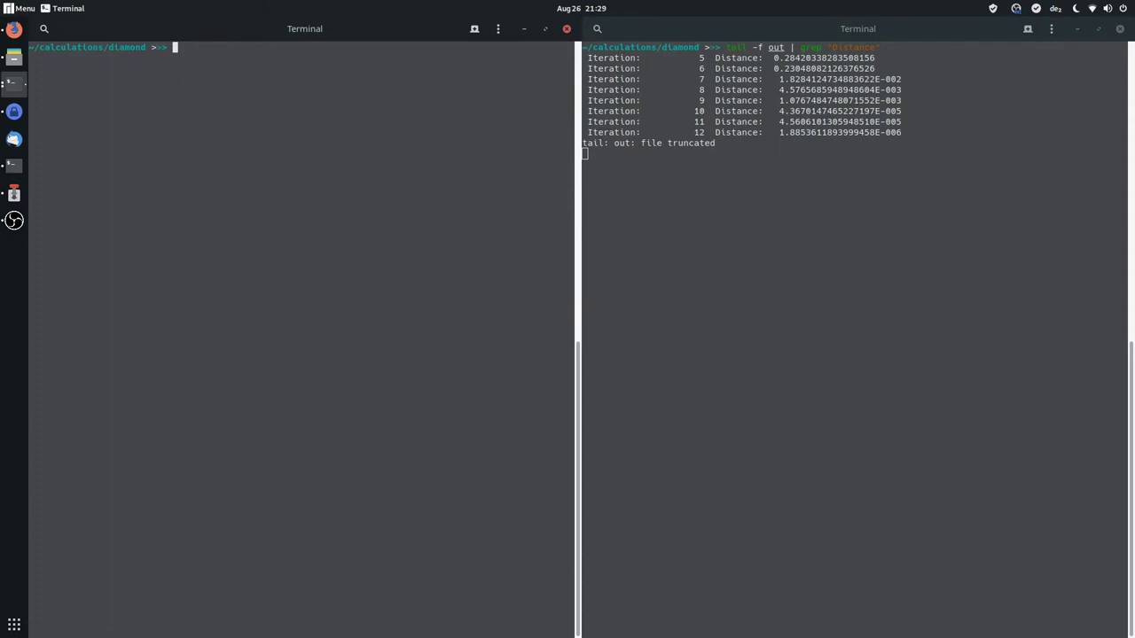
text(ls)
key(Return)
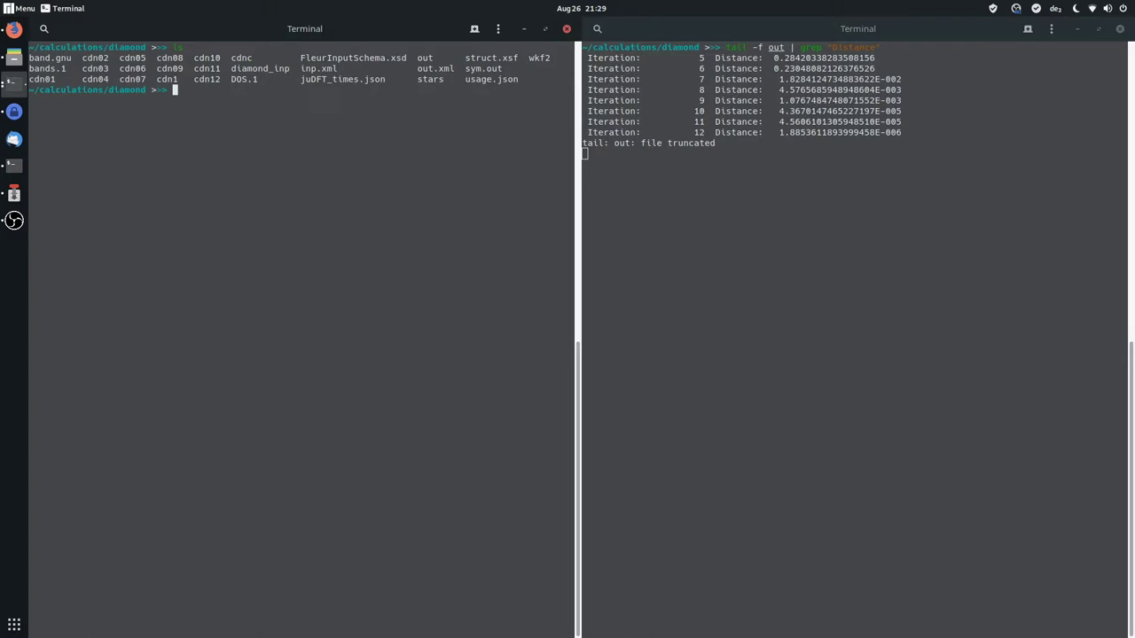
- Run gnuplot on band.gnu, first without and again with its output redirected to band.ps
text(gnu)
text(plot < band.gun)
key(BackSpace)
key(BackSpace)
text(nu)
key(Return)
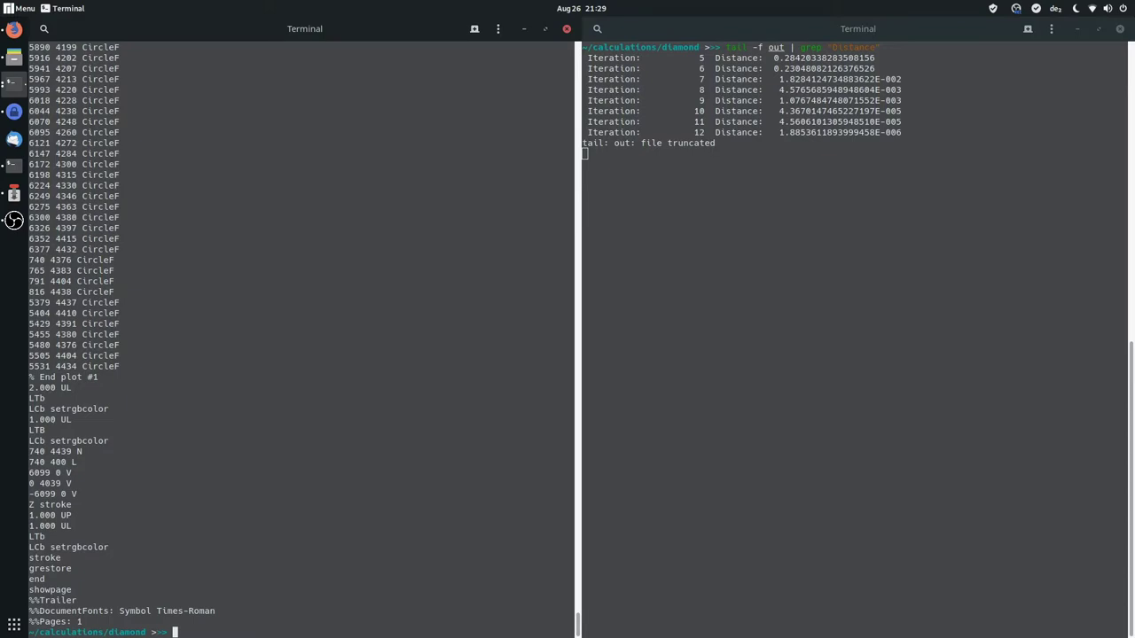
key(Up)
text(> band.ps)
key(Return)
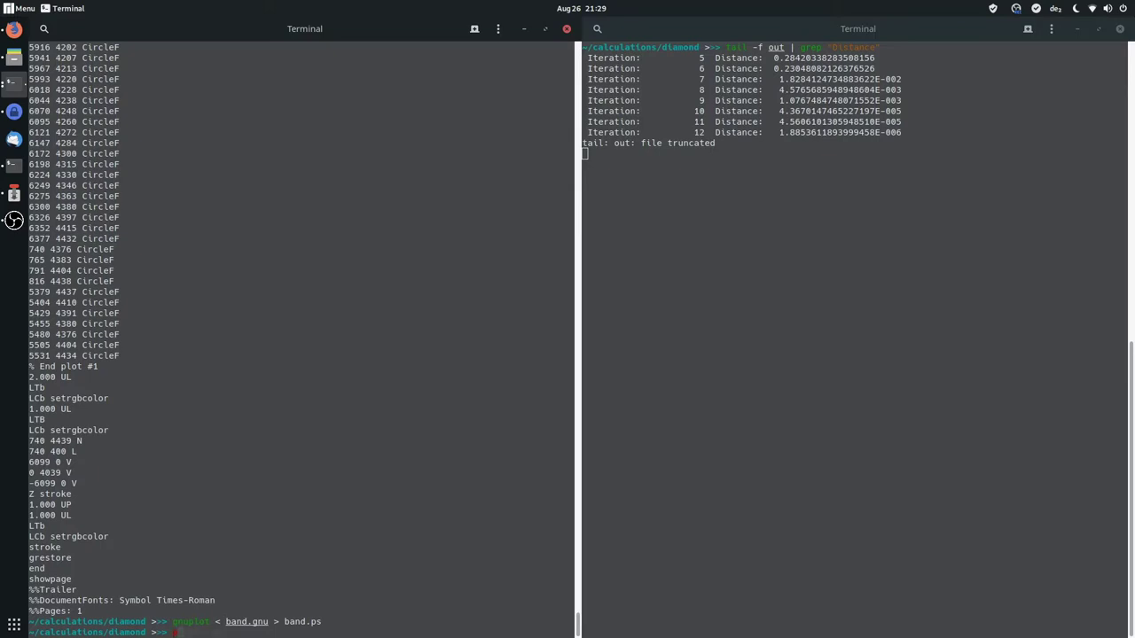
- Convert band.ps to a PDF with ps2pdf
text(ev)
text(2pdf bands)
key(BackSpace)
text(.ps)
key(Return)
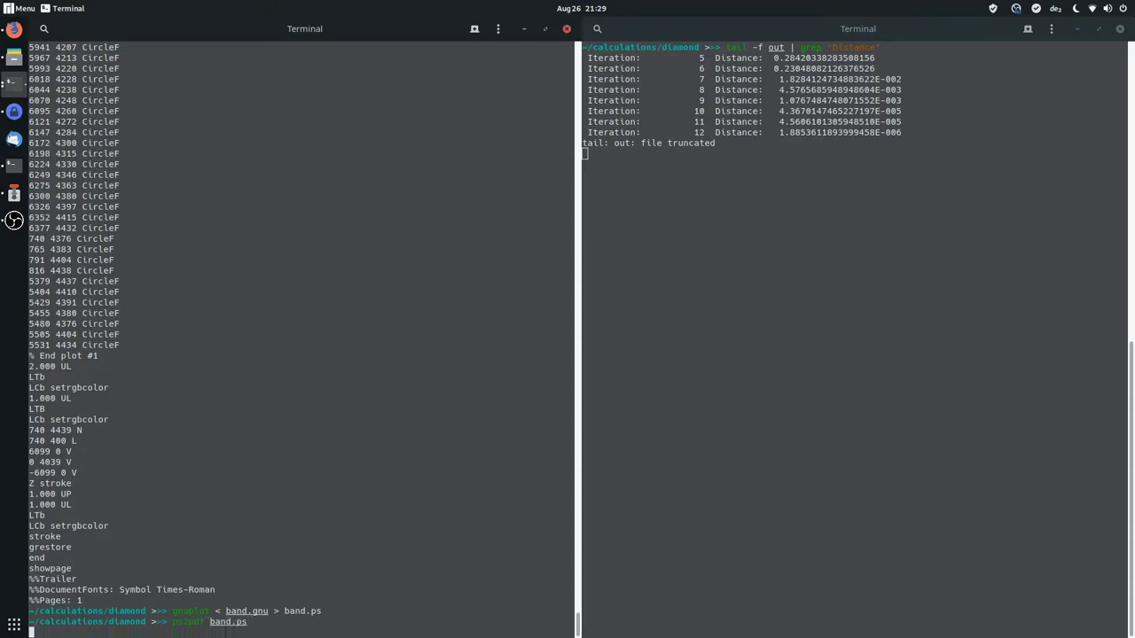
- Open band.pdf with evince, examine the diamond band structure in a maximized window, and close the viewer
text(ev)
key(Tab)
text(ince)
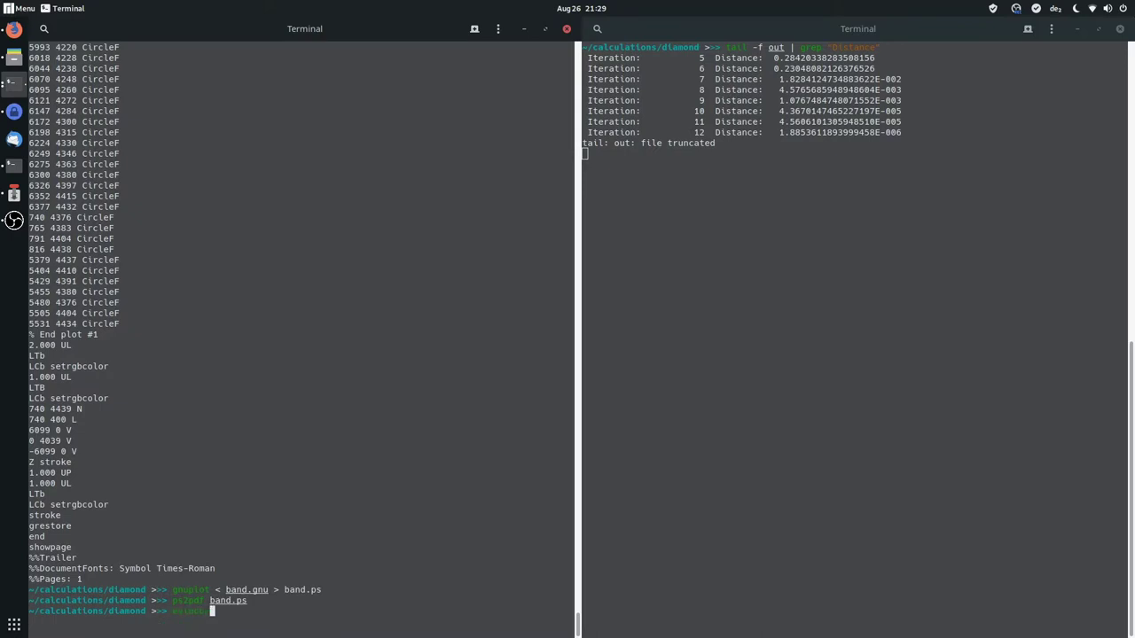
text( band.pdf)
key(Return)
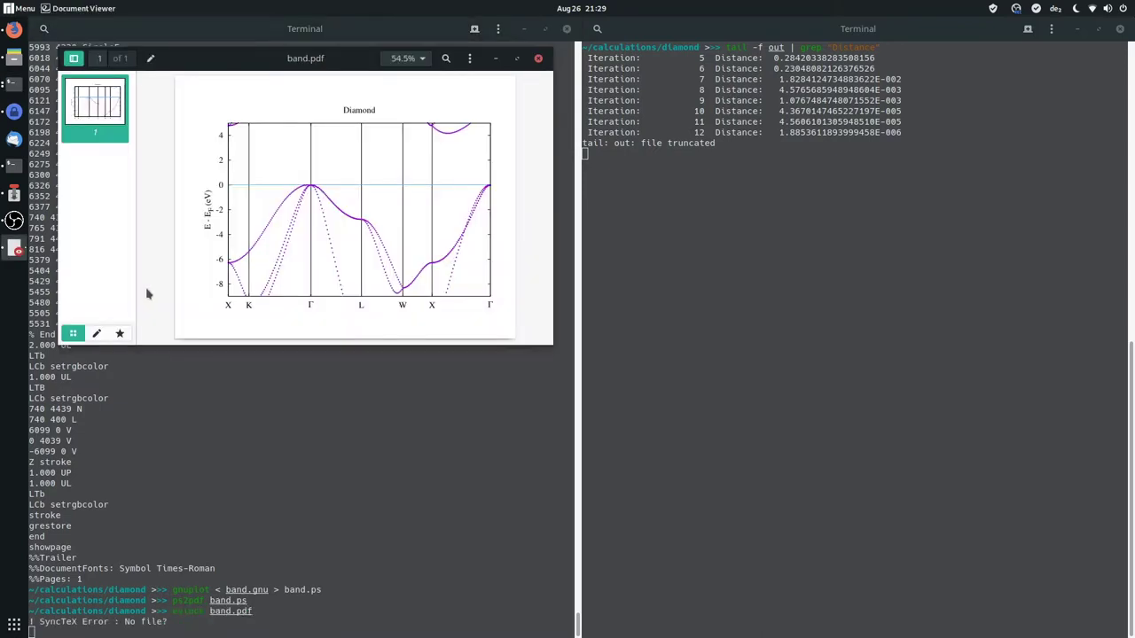
double_click(344, 63)
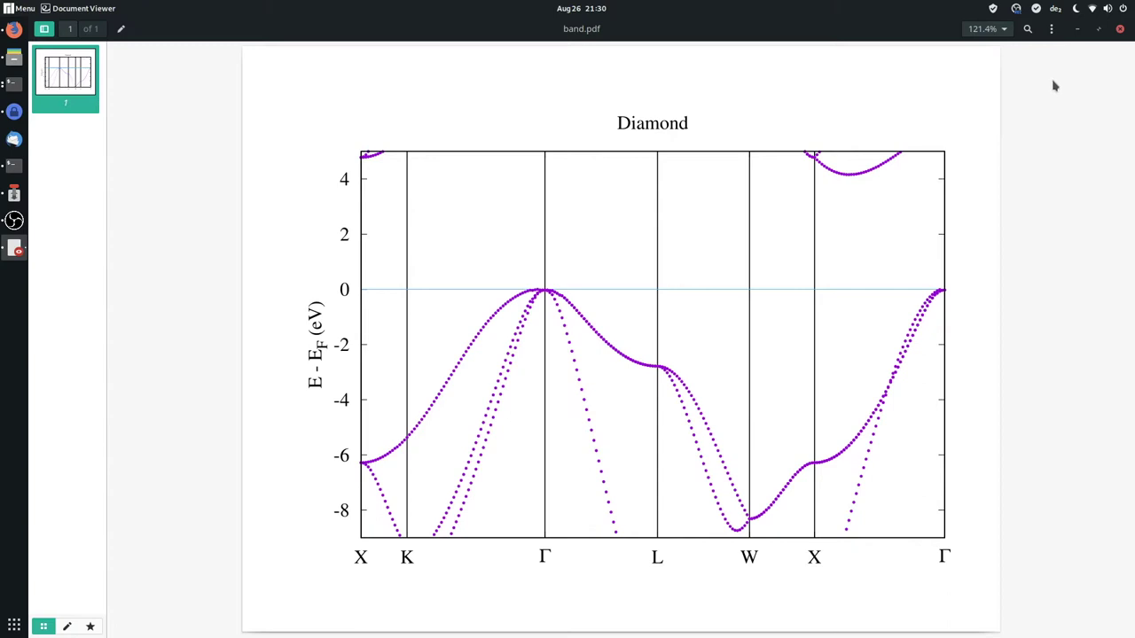
click(1120, 29)
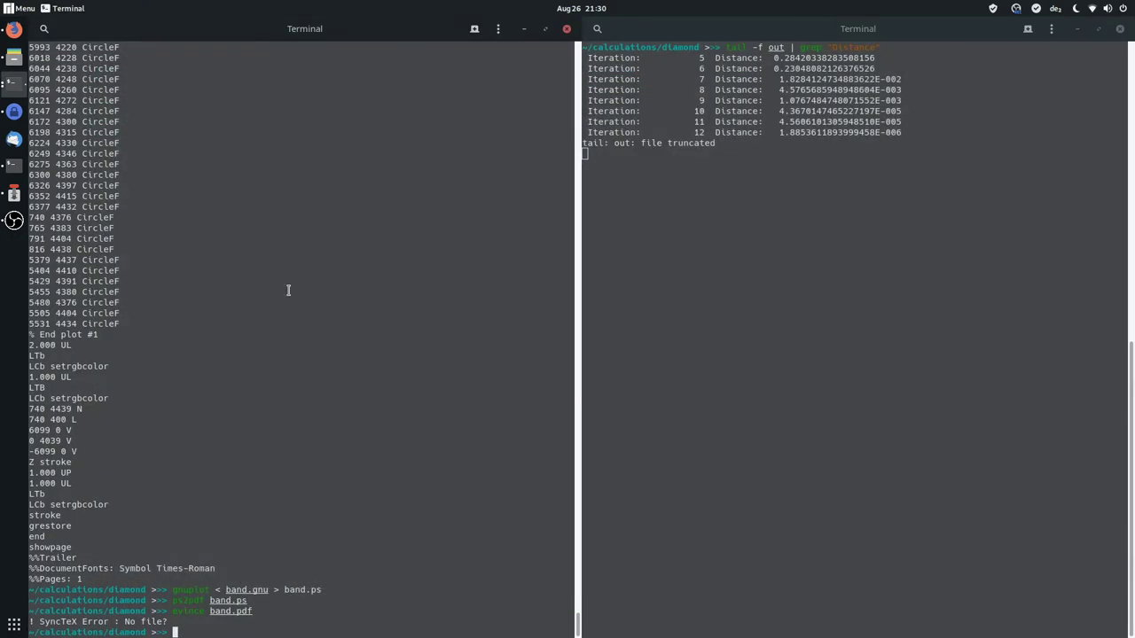
- Open inp.xml in nvim, set the kPointCount of the "bands" altKPointSet to 1240, and save and close the file
text(nvim ipn)
key(BackSpace)
key(BackSpace)
text(np)
key(Tab)
key(Return)
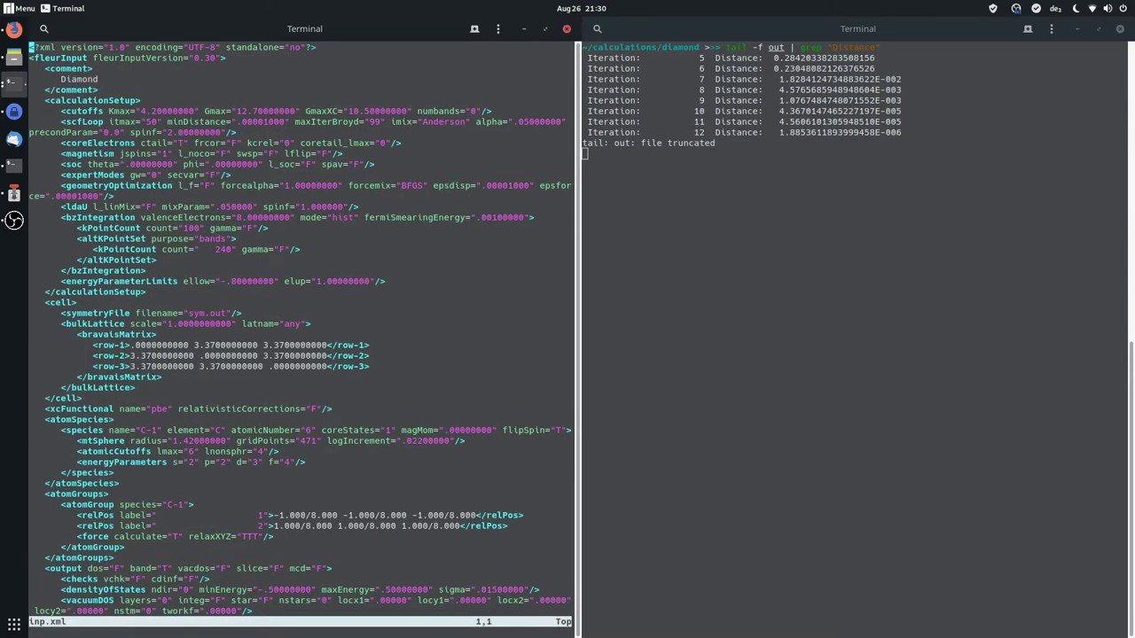
key(Down)
key(Down)
key(Down)
key(Down)
key(Down)
key(Down)
key(Down)
key(Down)
key(Down)
key(Down)
key(Down)
key(Down)
key(Down)
key(Down)
key(Down)
key(Down)
key(Down)
key(Right)
key(Right)
key(Right)
key(Right)
key(Right)
key(Right)
key(Right)
key(Right)
key(Right)
key(Right)
key(Right)
key(Right)
key(Right)
key(Right)
key(Right)
key(Right)
key(Right)
key(Right)
key(Right)
key(Right)
key(Right)
key(Right)
key(Right)
key(Right)
key(Right)
key(Right)
key(Up)
key(Down)
key(Right)
key(Right)
text(i1)
key(Escape)
text(:wq)
key(Return)
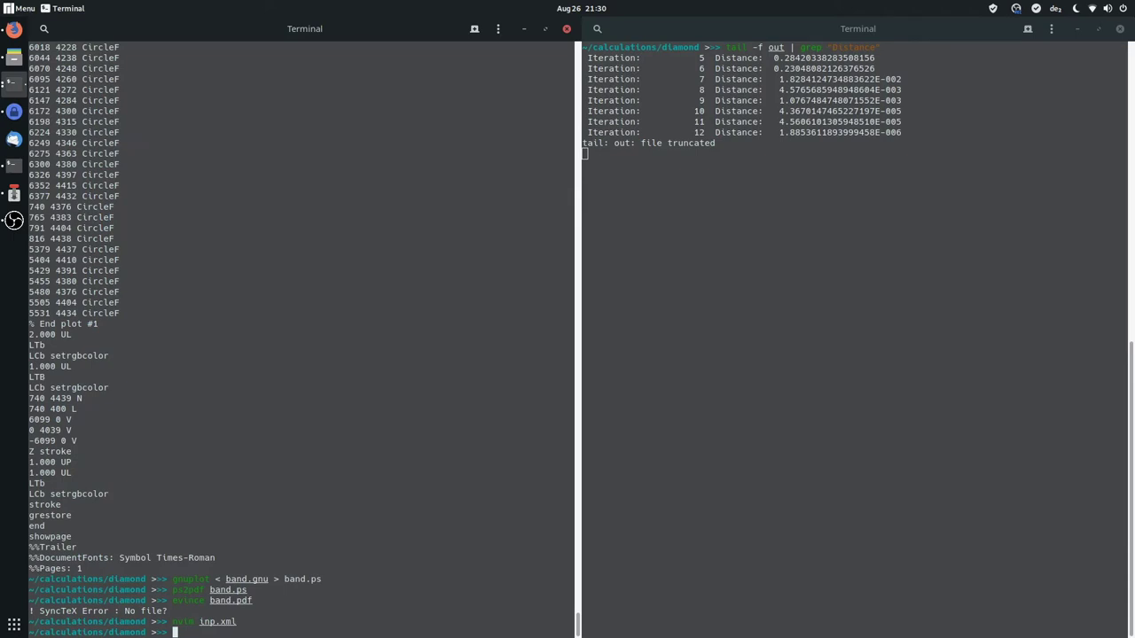
- Rerun the band structure calculation with ~/fleur/build/fleur_MPI
text(~/)
key(Tab)
key(Return)
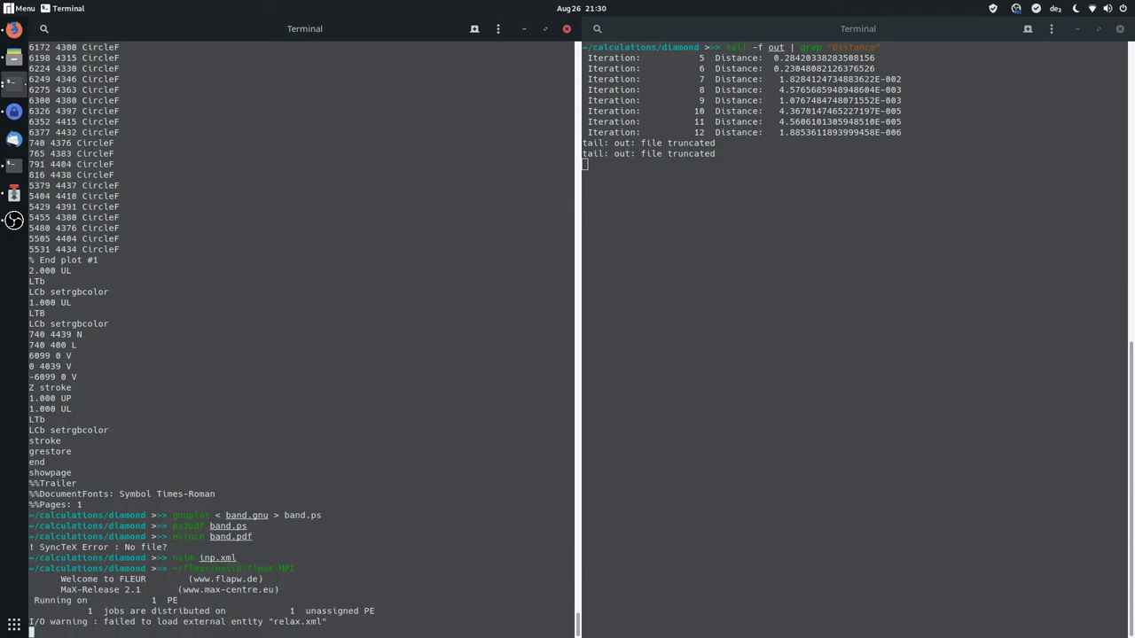
- Regenerate band.ps from band.gnu with gnuplot and convert it to a PDF with ps2pdf
text(g)
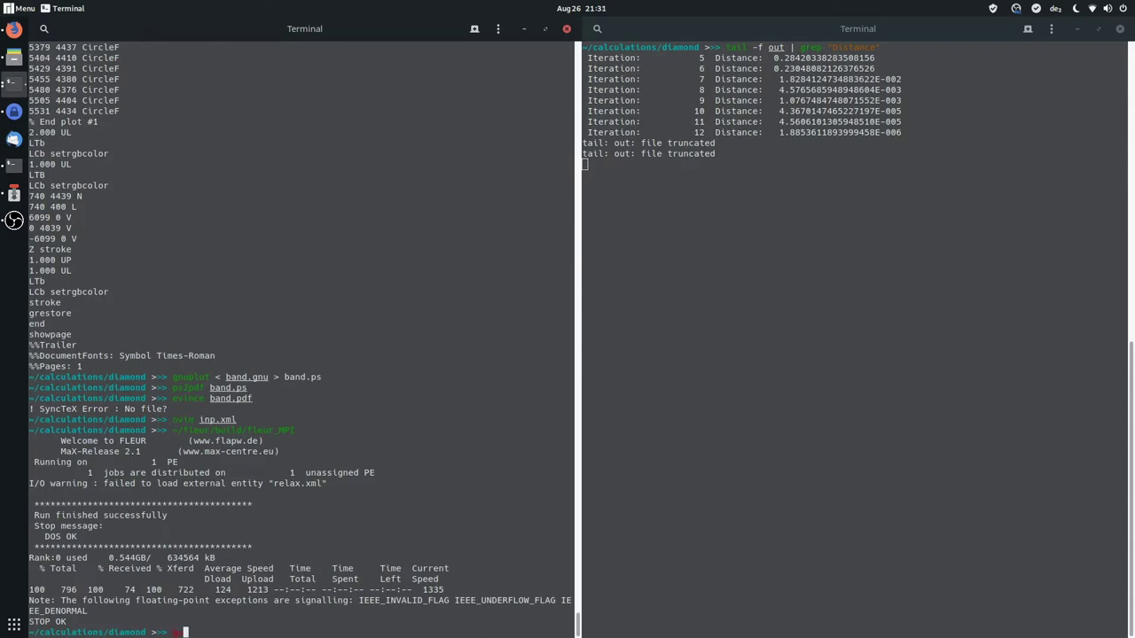
text(n)
key(Up)
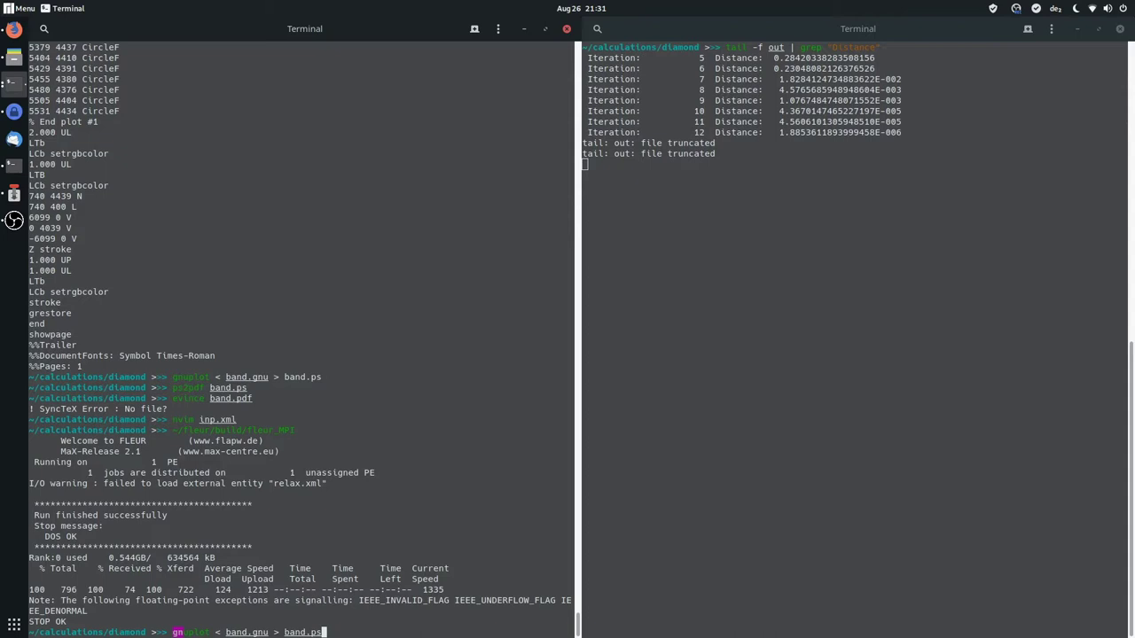
key(Return)
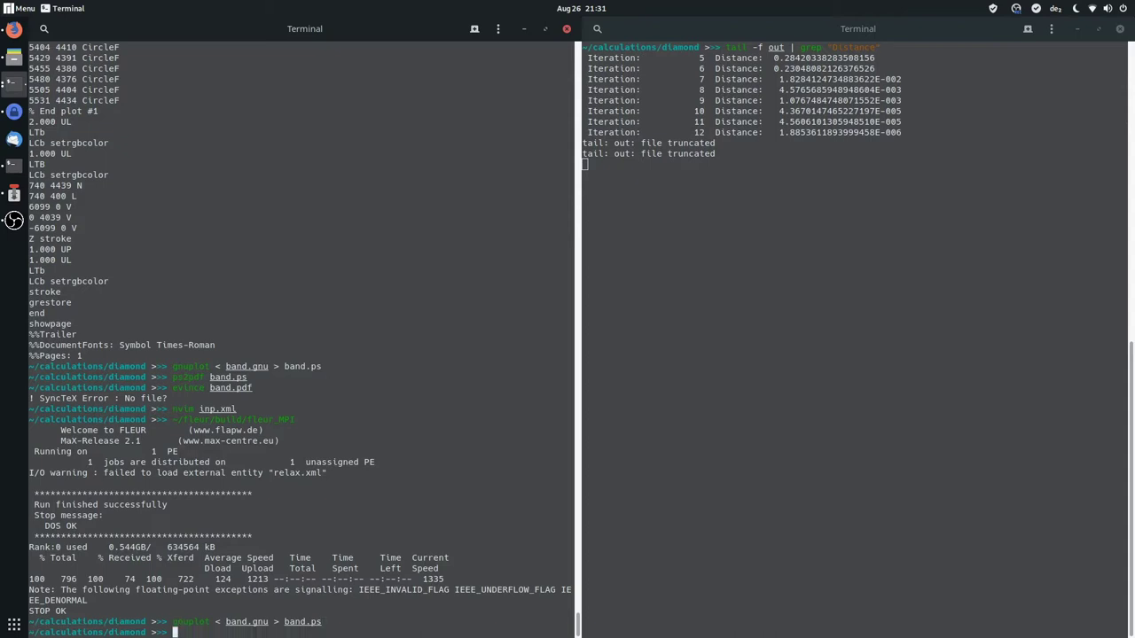
key(Up)
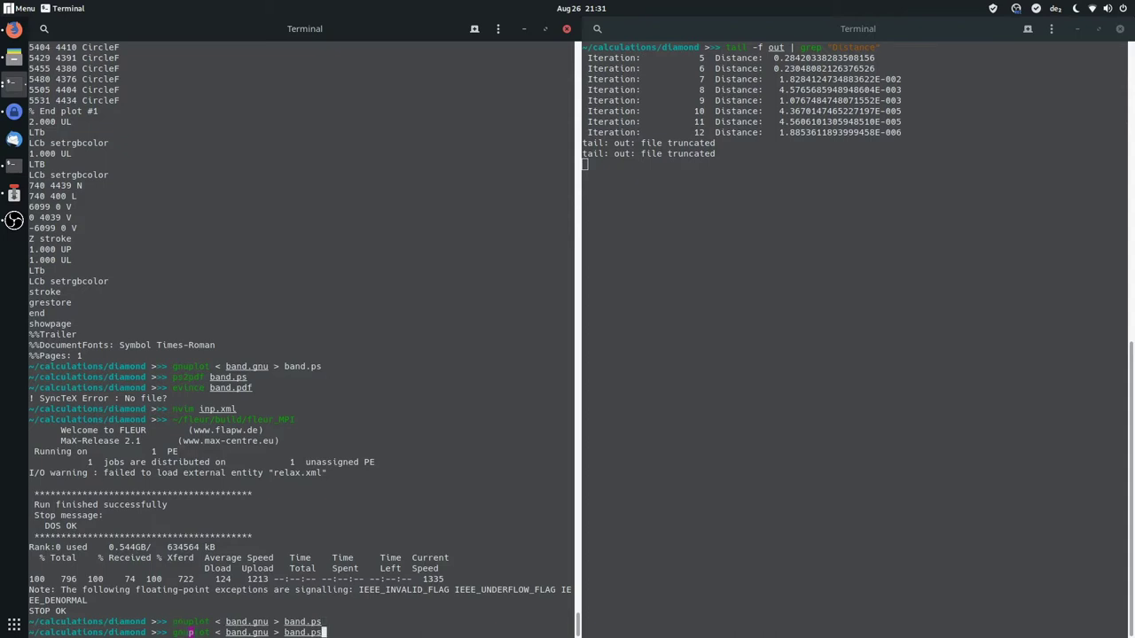
key(Return)
key(Up)
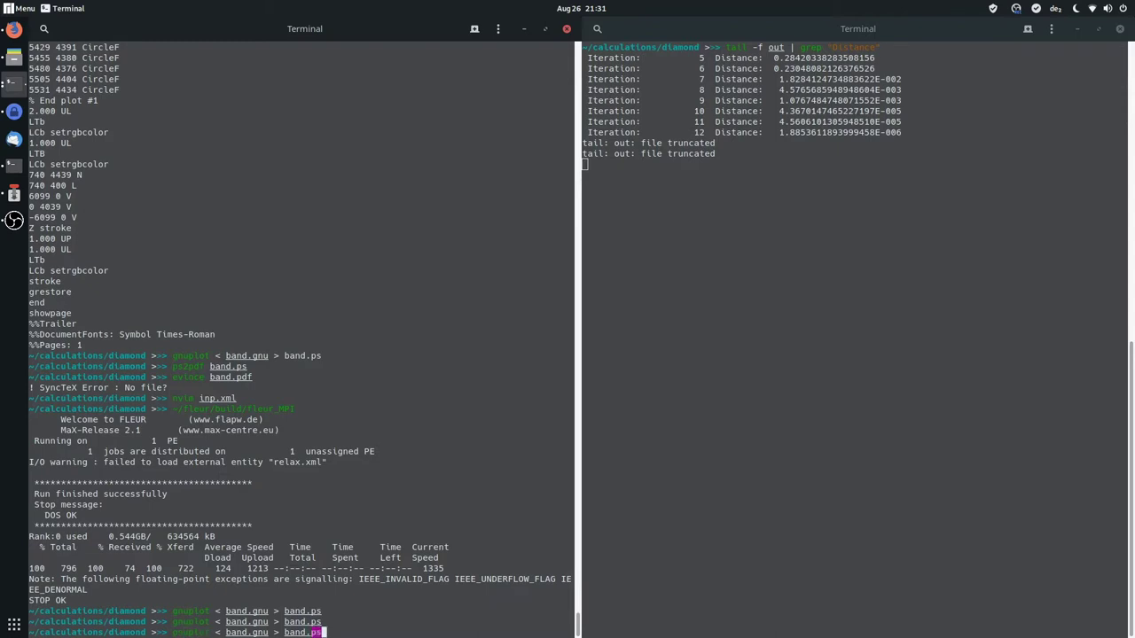
key(Return)
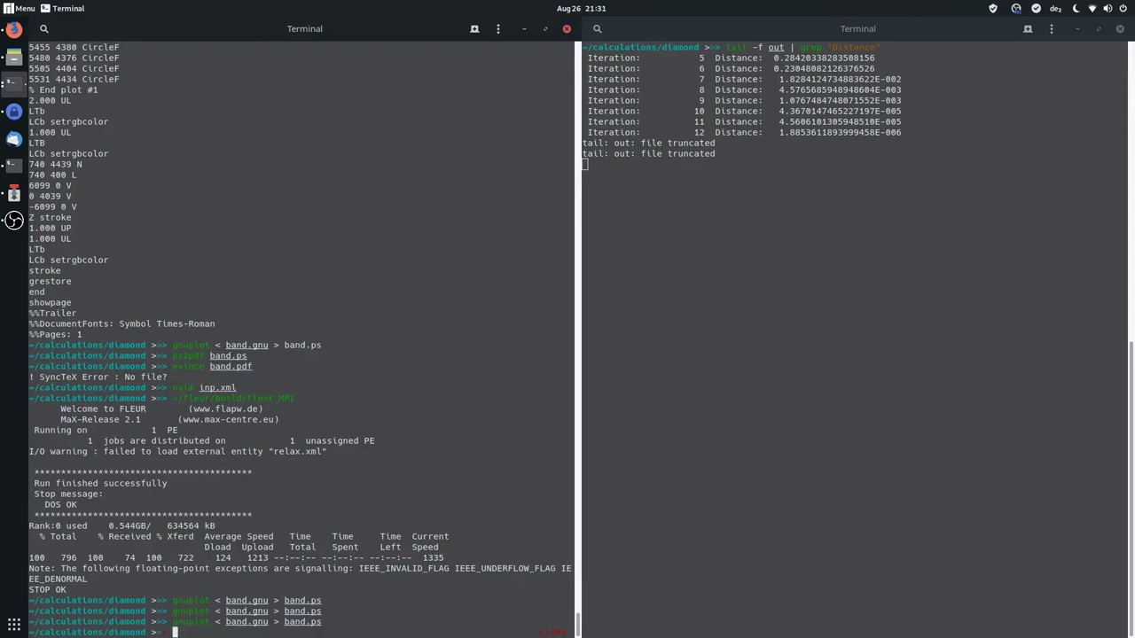
text(ps2pdf band.ps)
key(Return)
- Open the new band.pdf with evince, fit the plot to the window width to examine the bands, and close the viewer
text(evince band.pdf)
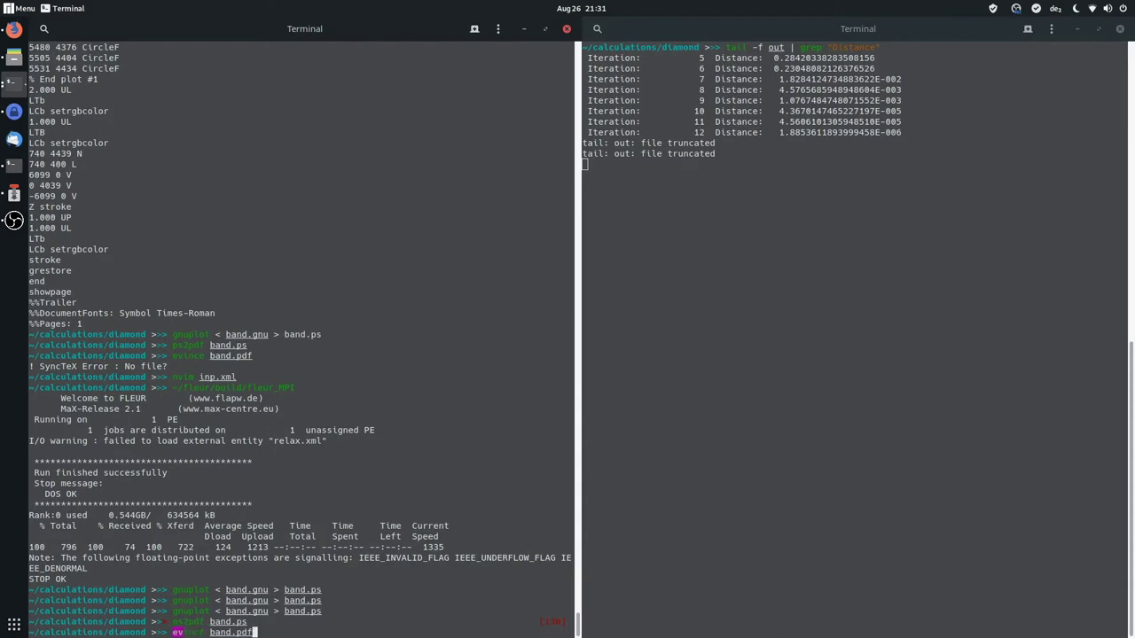
key(Return)
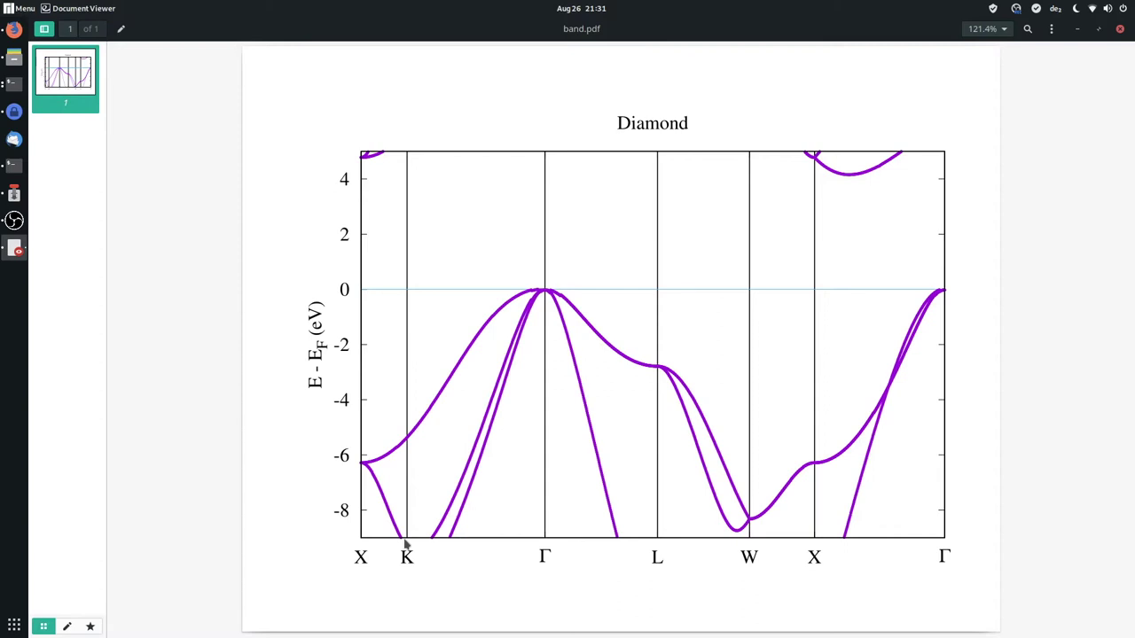
click(1002, 33)
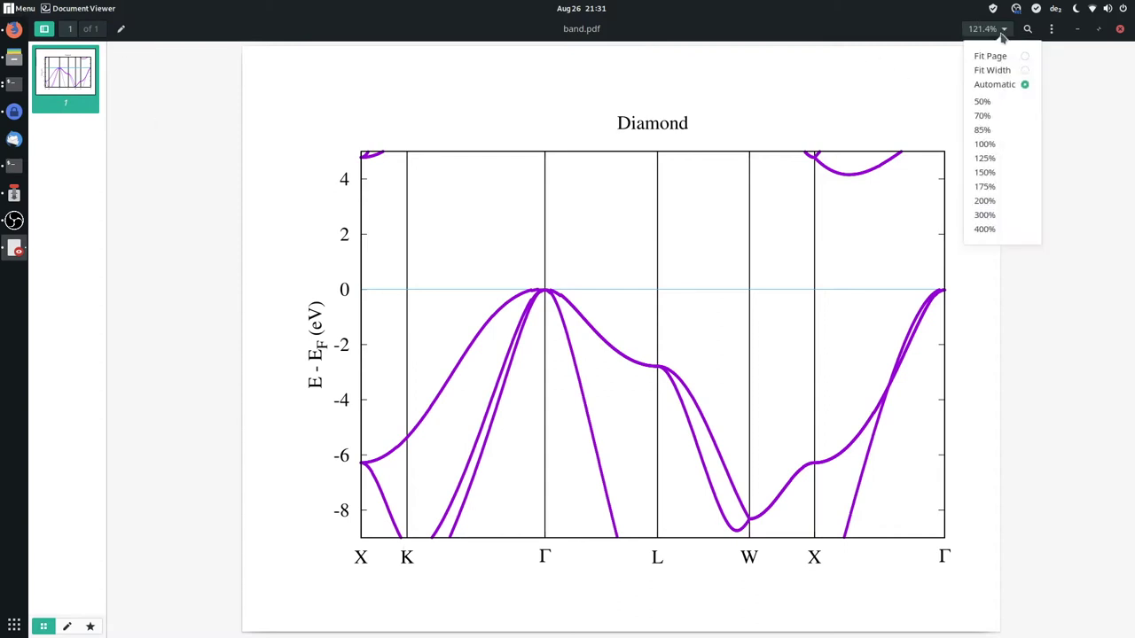
click(993, 70)
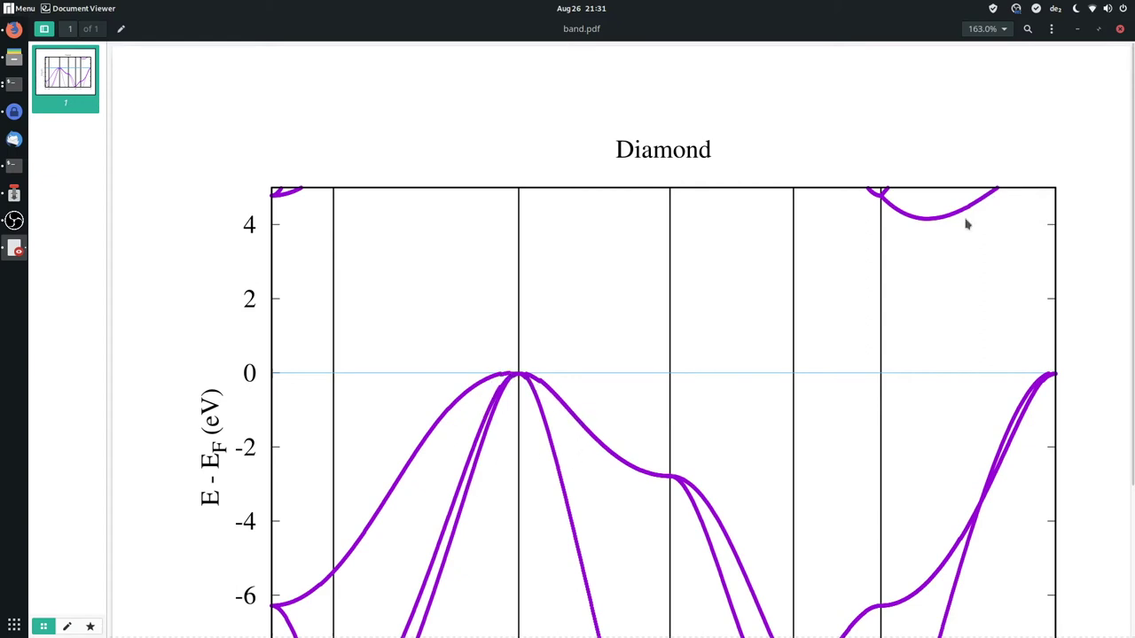
click(1120, 31)
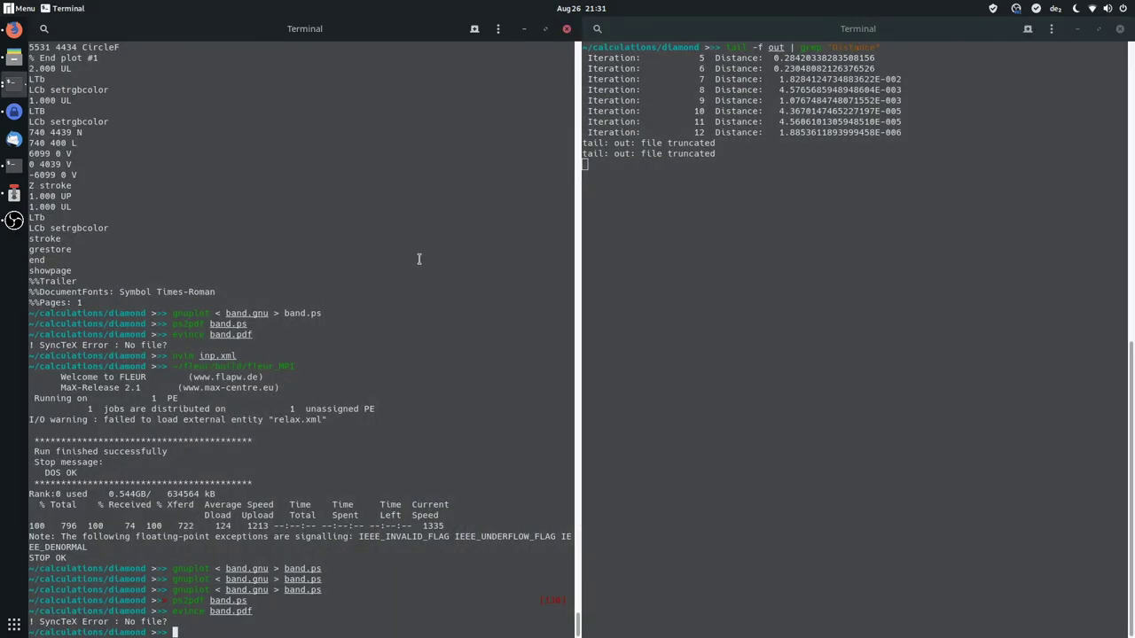
- Open inp.xml in nvim, set the Kmax cutoff to 4.8, and save and close the file
text(nvim inp.xml)
key(Return)
key(j)
key(j)
key(j)
key(j)
key(j)
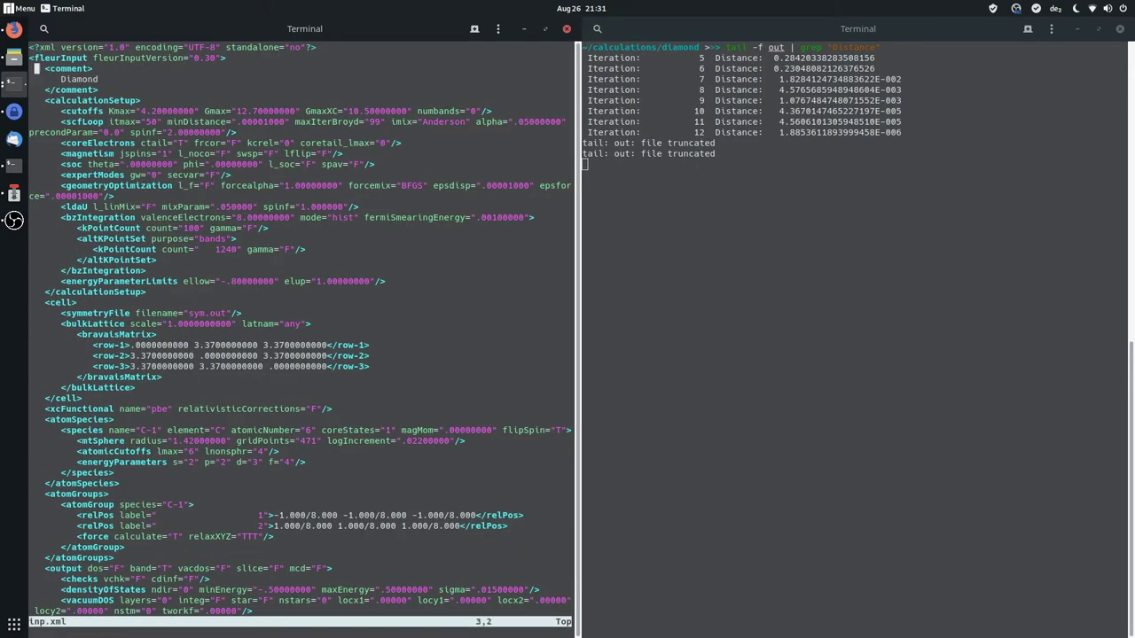
key(j)
key(w)
key(e)
key(w)
key(w)
key(w)
key(l)
key(l)
key(l)
key(h)
key(r)
key(0)
text(:wq)
key(Return)
- Reopen inp.xml in nvim, set the output's band switch to F, and save and close the file
key(Up)
key(Return)
key(j)
key(j)
key(j)
key(j)
key(j)
key(j)
key(j)
key(j)
key(j)
key(j)
key(j)
key(j)
key(j)
key(j)
key(j)
key(j)
key(j)
key(j)
key(j)
key(j)
key(j)
key(j)
key(j)
key(j)
key(j)
key(j)
key(j)
key(j)
key(j)
key(j)
key(j)
key(j)
key(j)
key(j)
key(j)
key(l)
key(l)
key(l)
key(l)
key(l)
key(l)
key(l)
key(l)
key(l)
key(l)
key(l)
key(l)
key(l)
key(l)
key(l)
key(l)
key(l)
key(l)
key(l)
key(l)
key(l)
key(l)
key(l)
key(l)
key(l)
key(r)
key(F)
text(:wq)
key(Return)
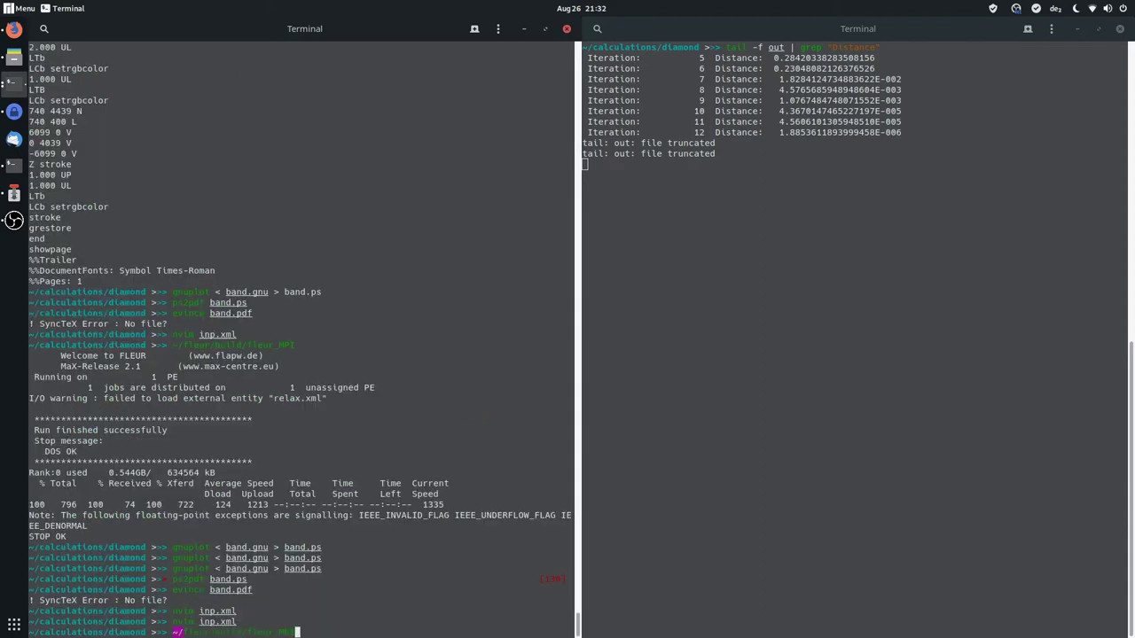
- Run the self-consistency calculation with ~/fleur/build/fleur_MPI and restart tail -f out | grep "Distance" in the other terminal
text(~/fleur/build/fleur_MPI)
key(Return)
click(774, 189)
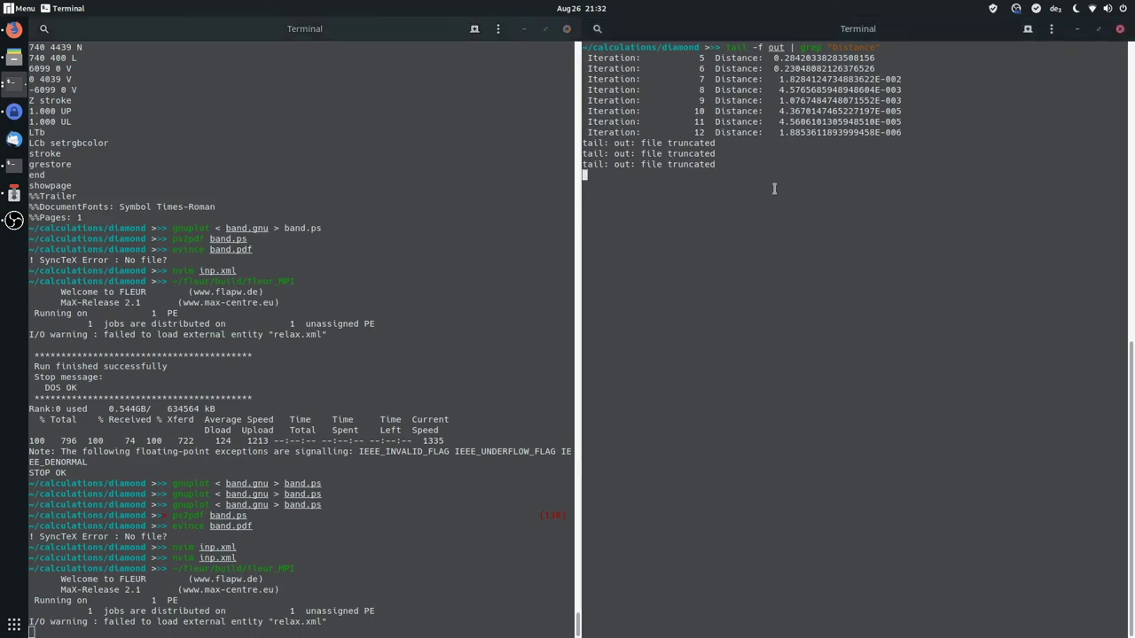
key(ctrl+c)
key(Up)
key(Return)
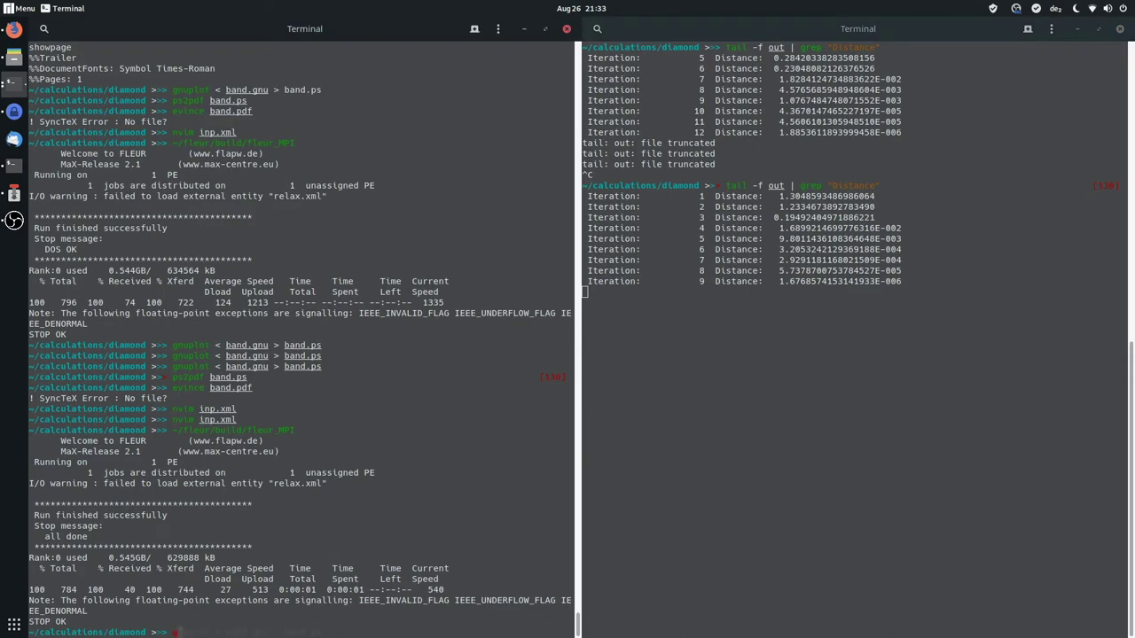
- Open inp.xml in nvim, find band= and set it to T, and save and close the file
text(nvim inp.xml)
key(Return)
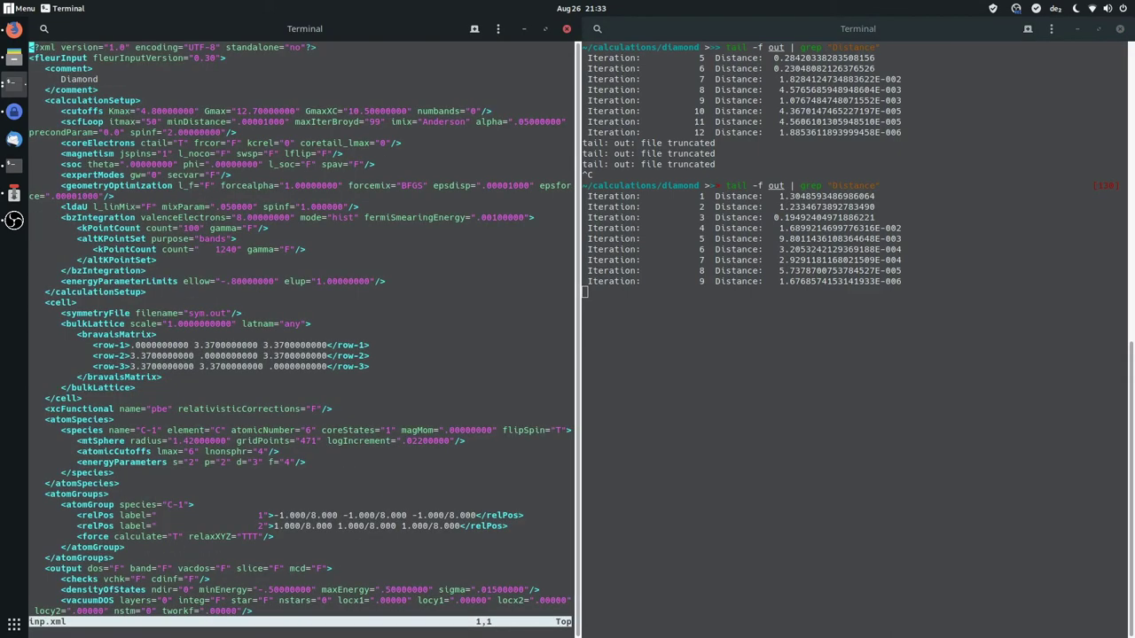
text(/band=)
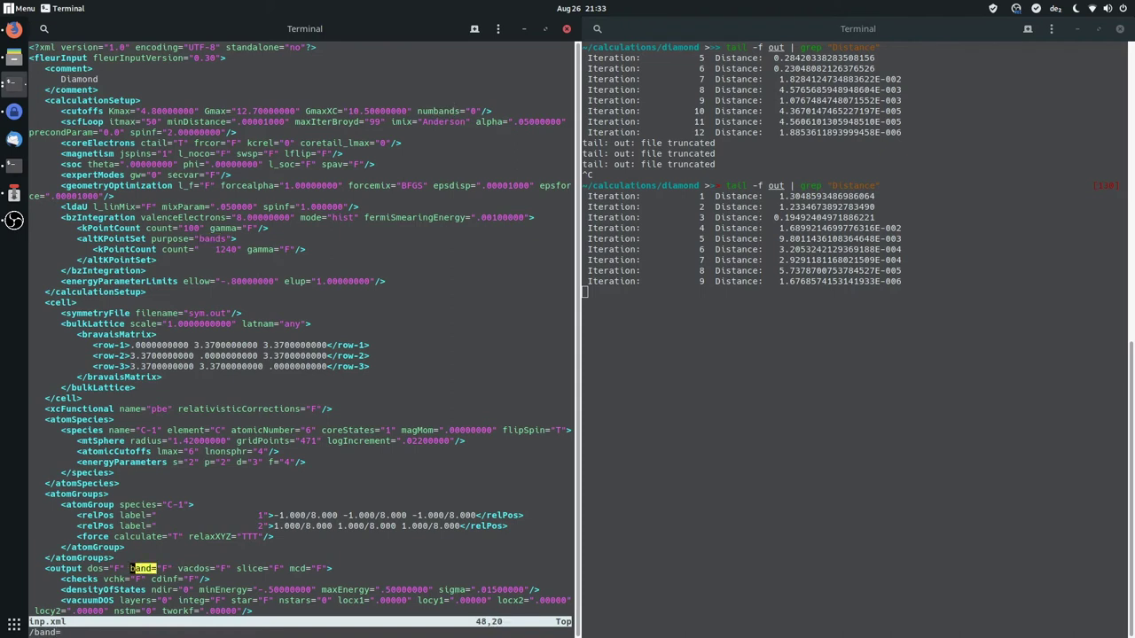
key(Return)
key(w)
key(w)
key(r)
key(shift+t)
text(:wq)
key(Return)
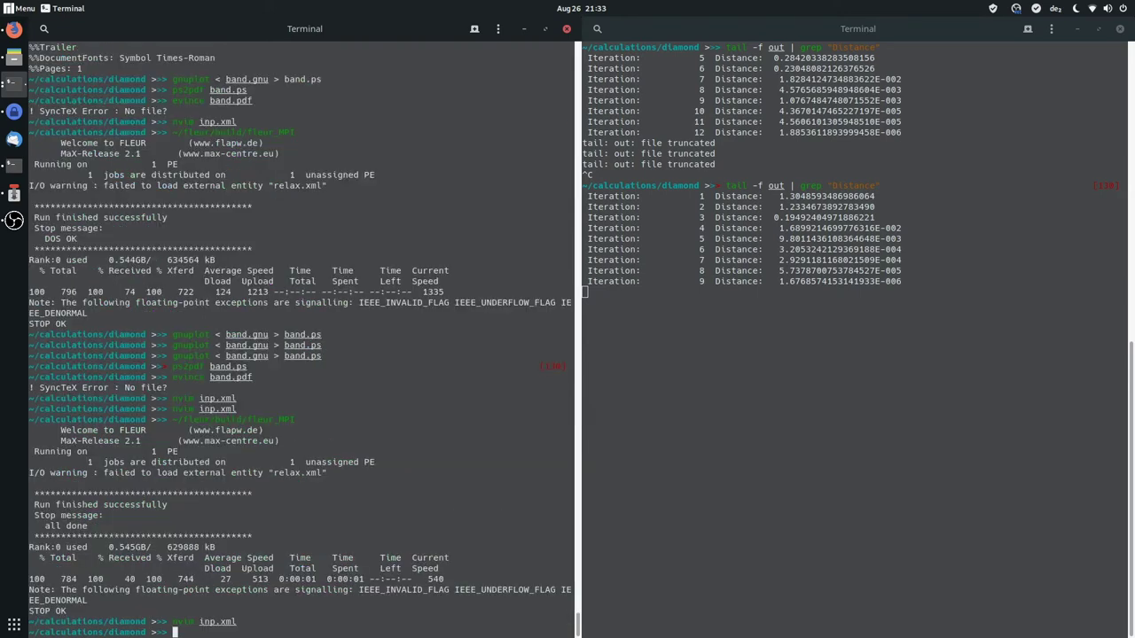
- Run ~/fleur/build/fleur_MPI again to calculate the band structure with the higher Kmax cutoff
key(Up)
key(Up)
key(Return)
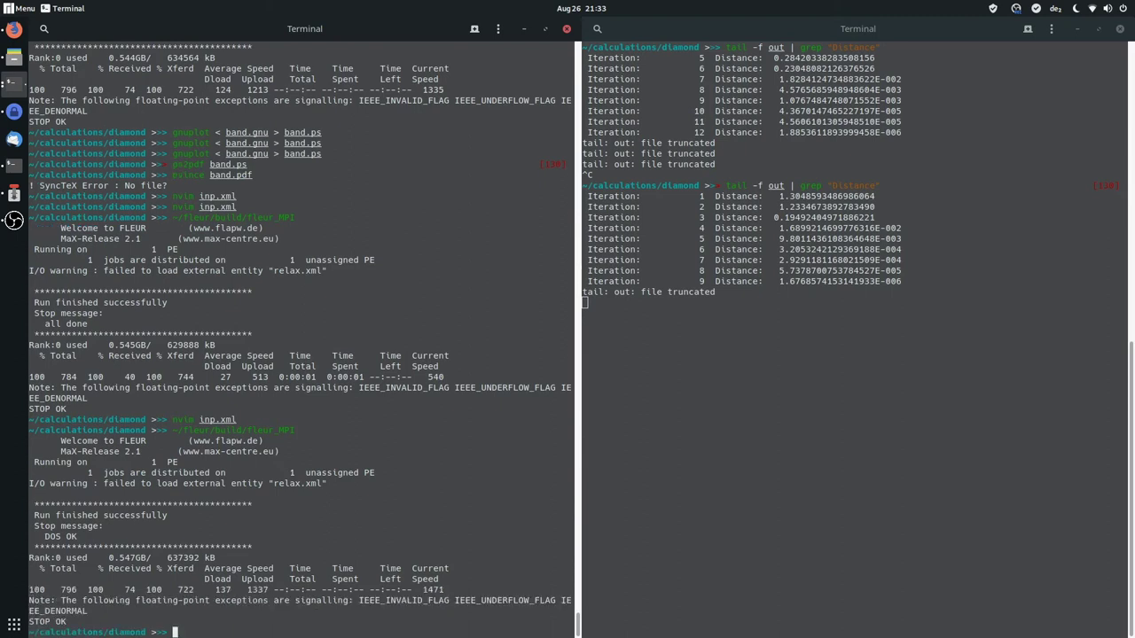
- Generate band.ps from band.gnu with gnuplot for the new cutoff and convert it with ps2pdf
text(gnuplot < band.gnu > band.ps)
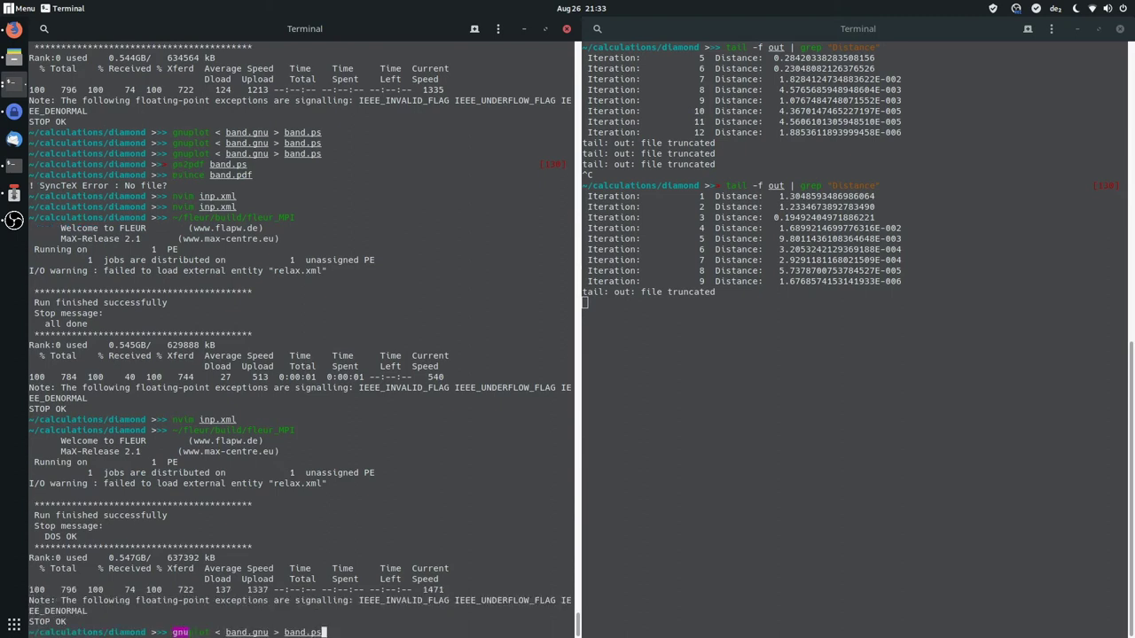
key(Return)
text(ps)
key(Up)
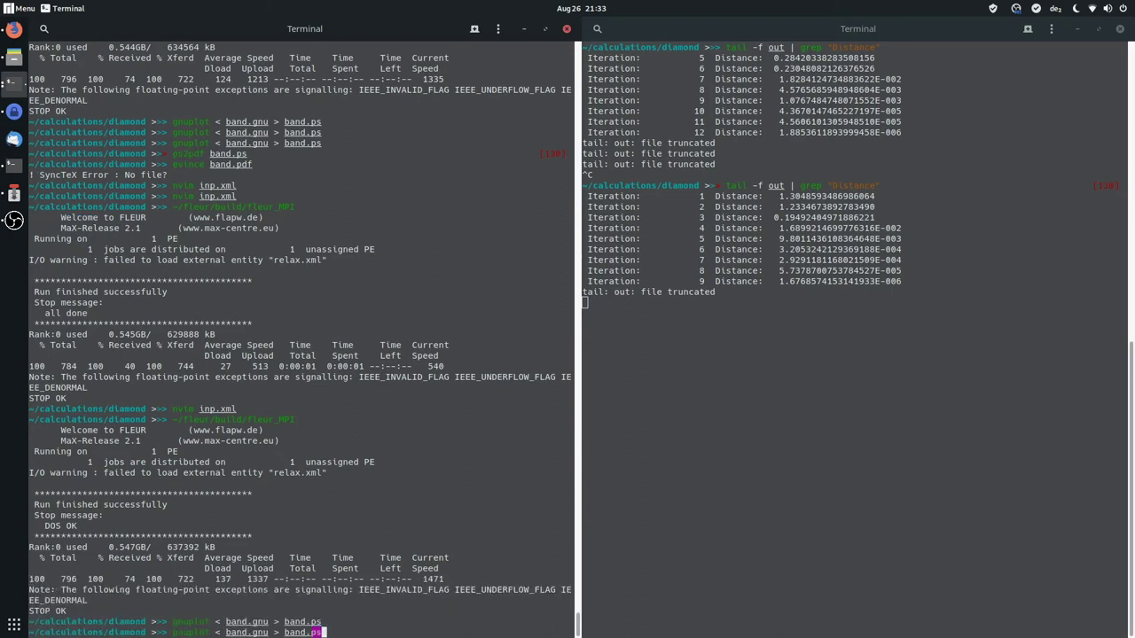
key(Up)
key(Return)
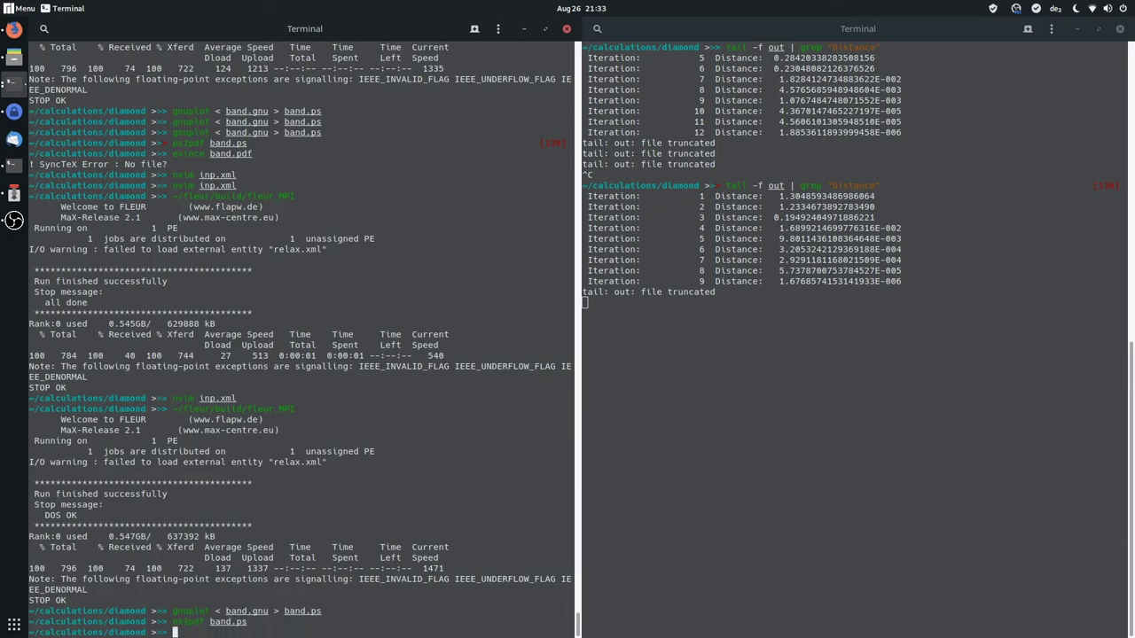
- Open the updated band.pdf with evince and set the zoom to Automatic to examine the whole band structure plot
text(ev)
key(Right)
key(Return)
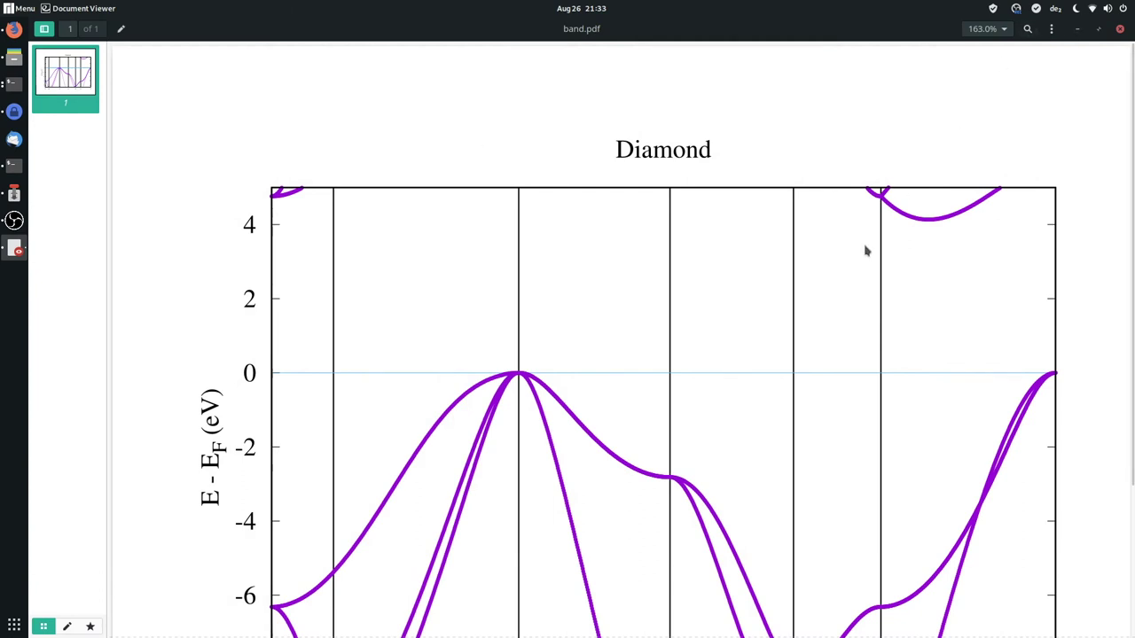
scroll(867, 251, down, 3)
scroll(866, 252, up, 2)
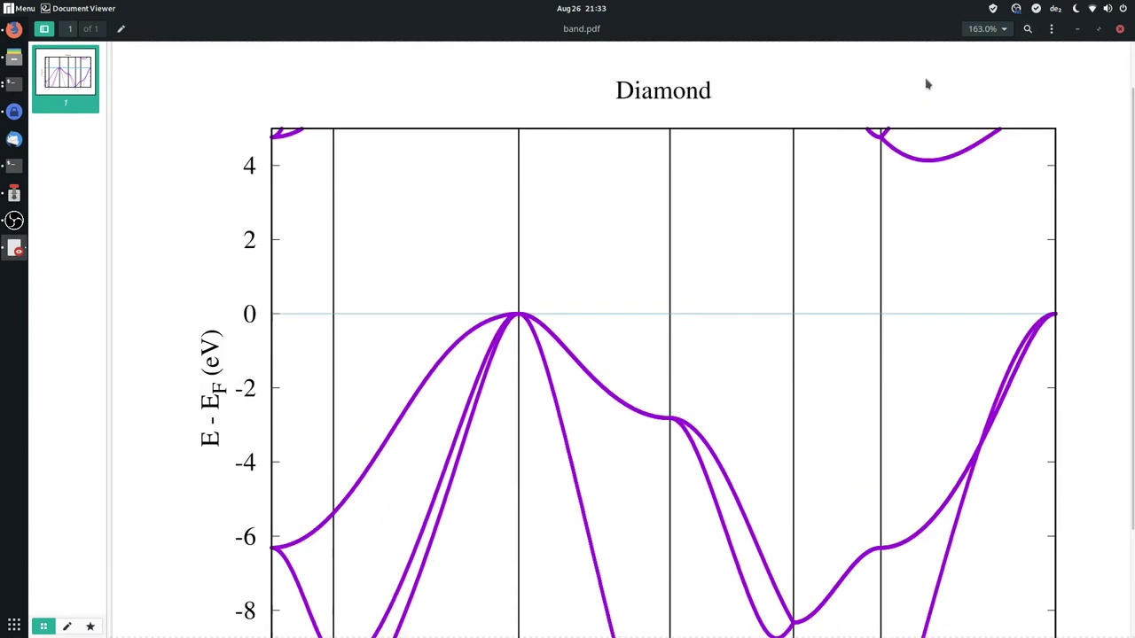
click(1004, 29)
click(1011, 85)
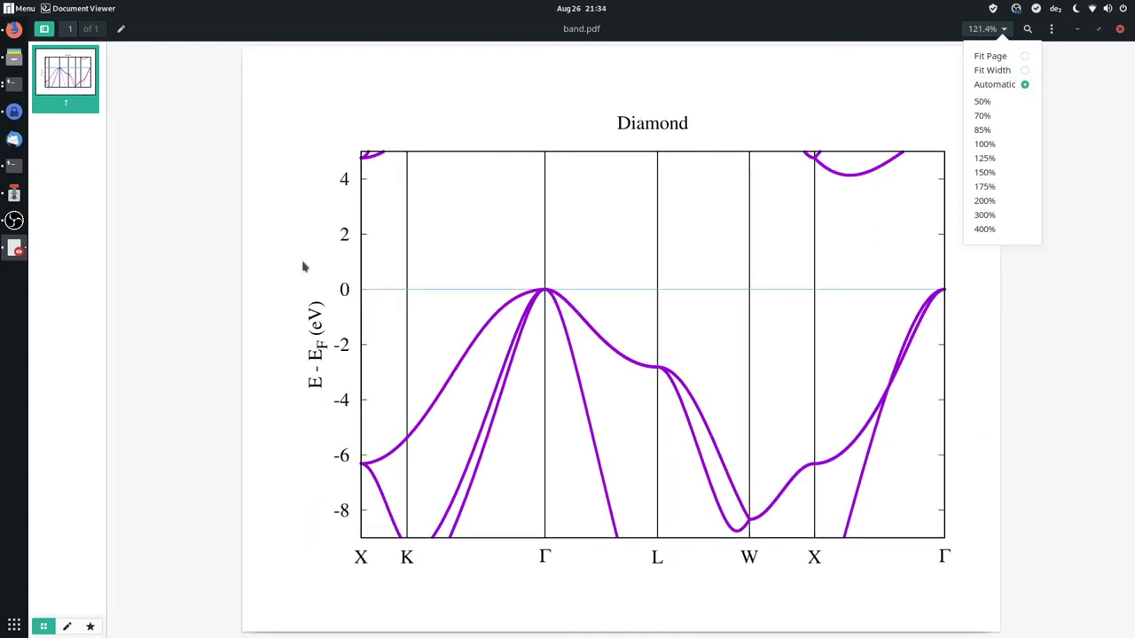
click(1086, 360)
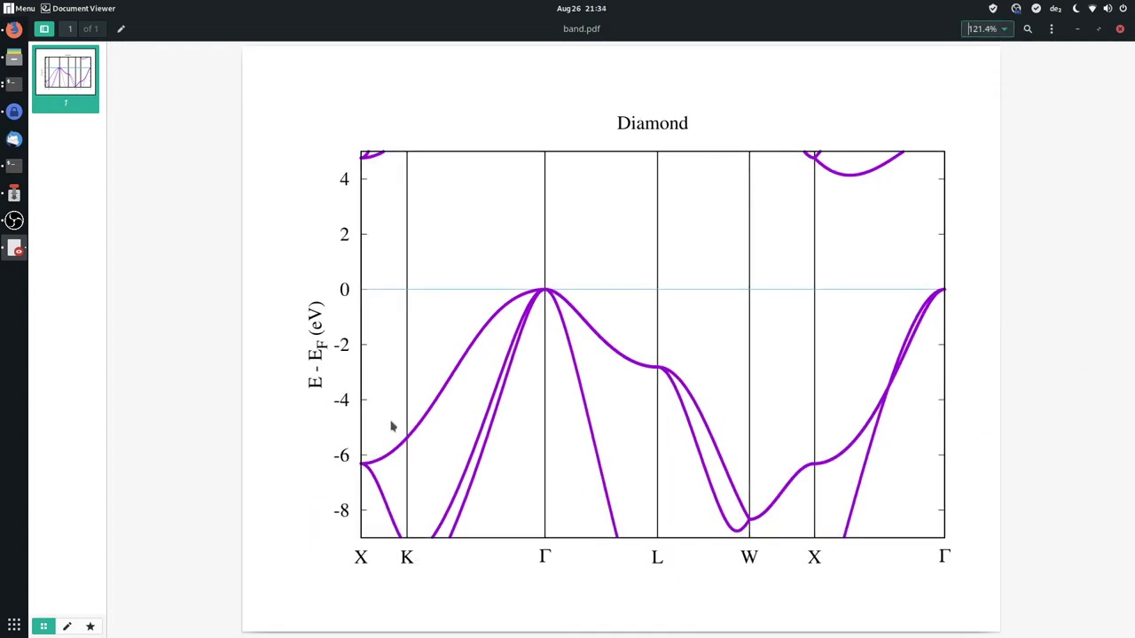